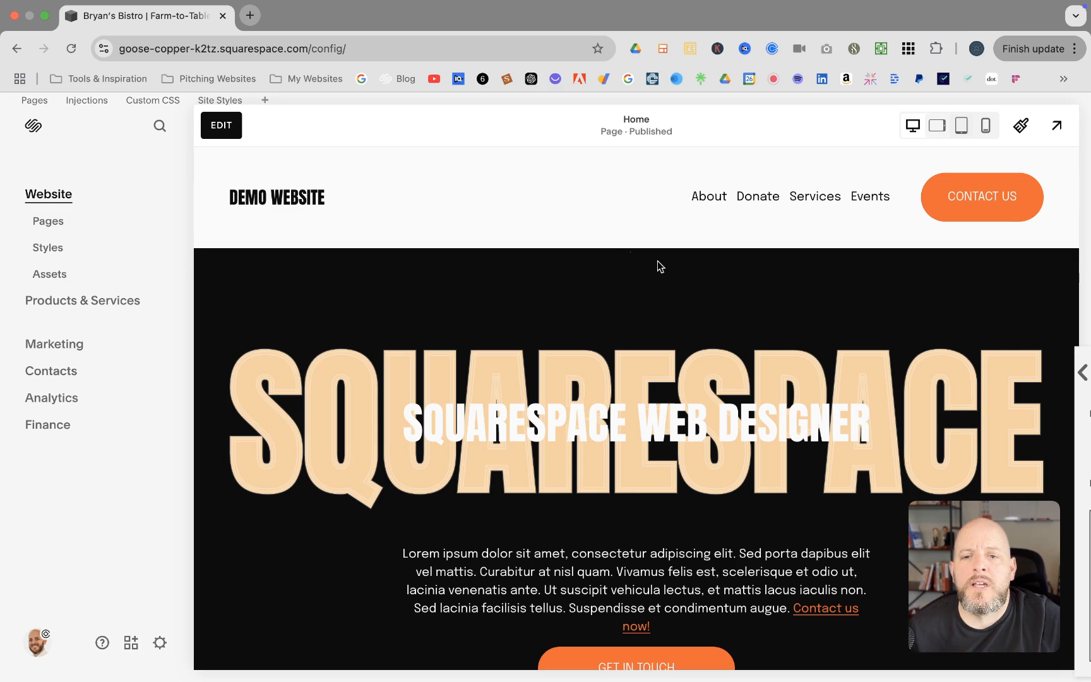
Scroll the Home page down to the Contact form with its location and Chicago building fields
{"action": "scroll", "coordinate": [516, 294], "scroll_direction": "down", "scroll_amount": 6}
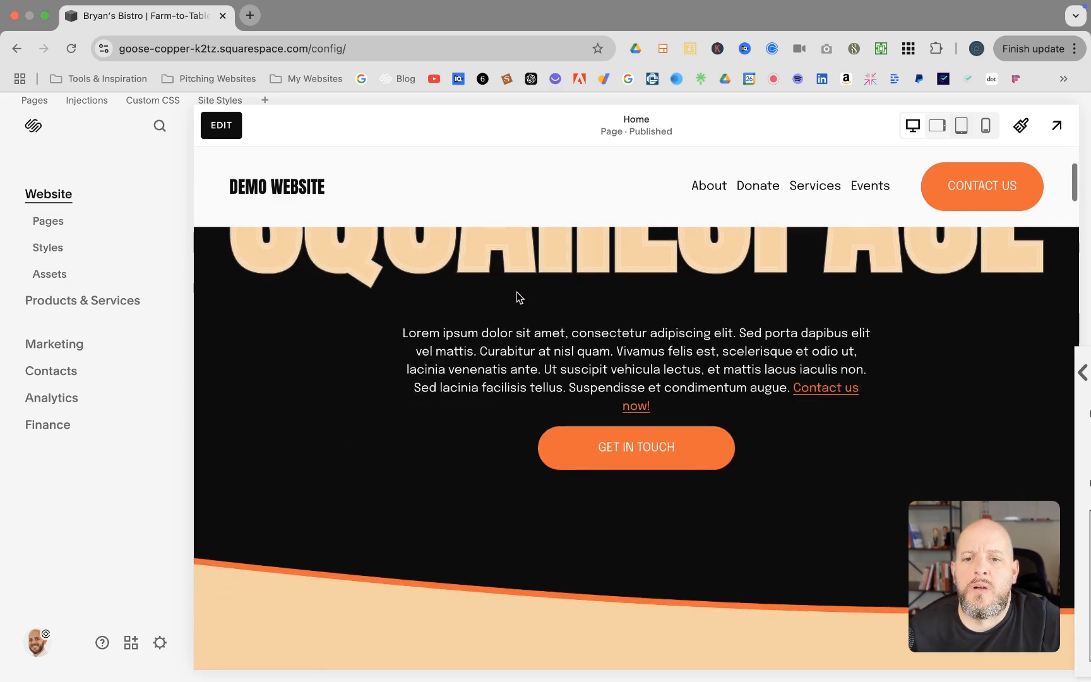
{"action": "scroll", "coordinate": [516, 292], "scroll_direction": "down", "scroll_amount": 10}
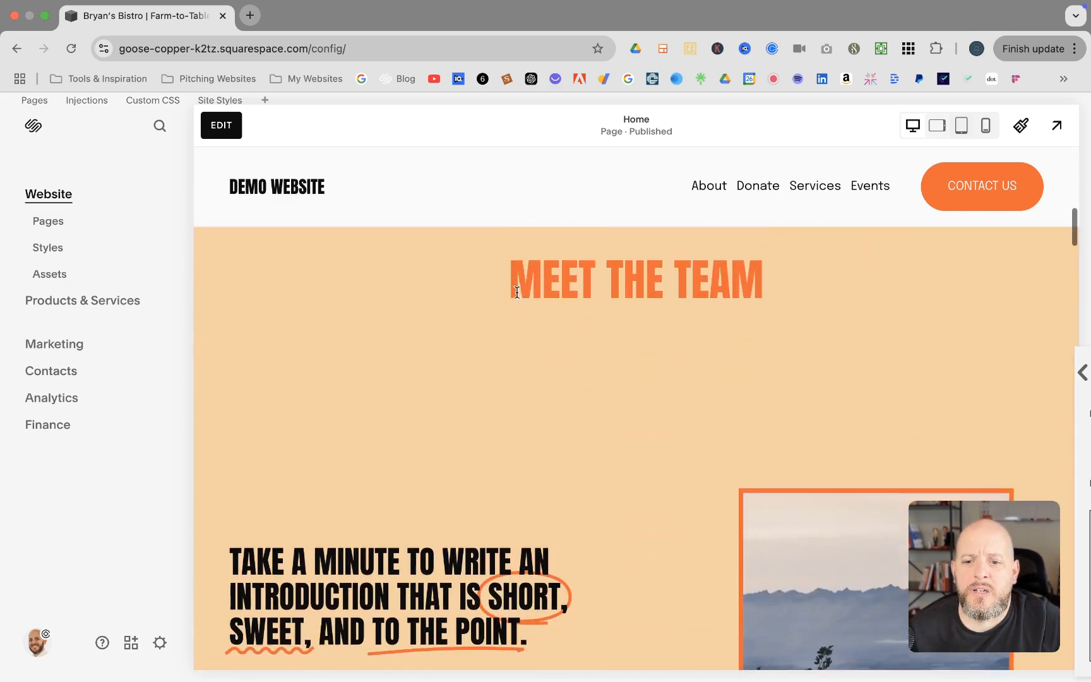
{"action": "scroll", "coordinate": [517, 291], "scroll_direction": "down", "scroll_amount": 8}
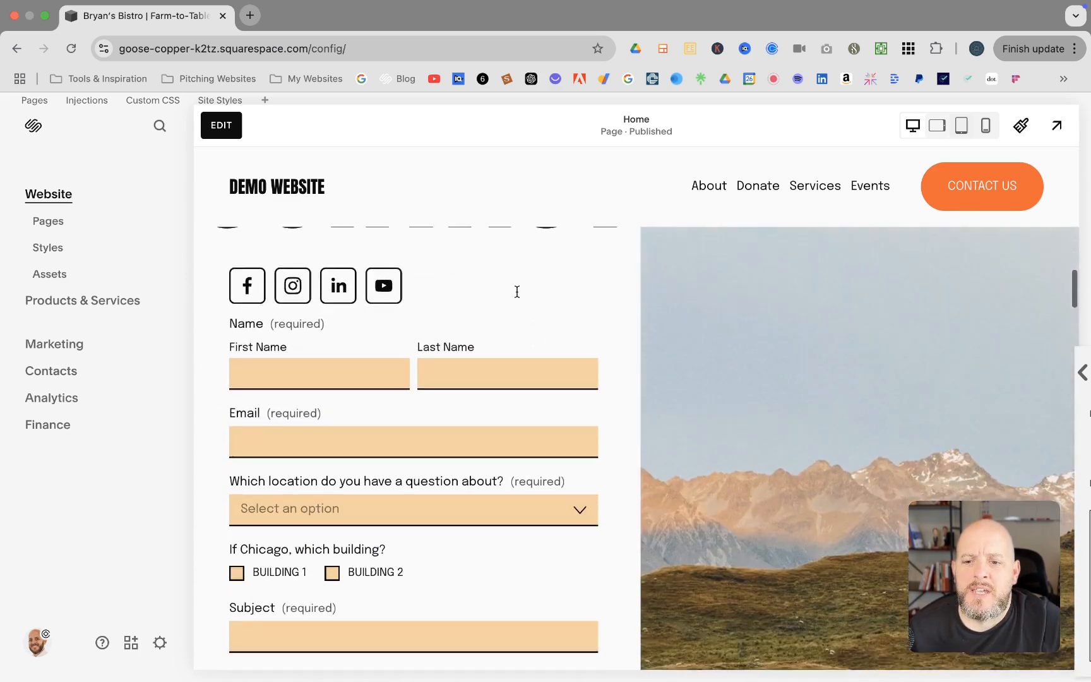
{"action": "scroll", "coordinate": [517, 291], "scroll_direction": "down", "scroll_amount": 2}
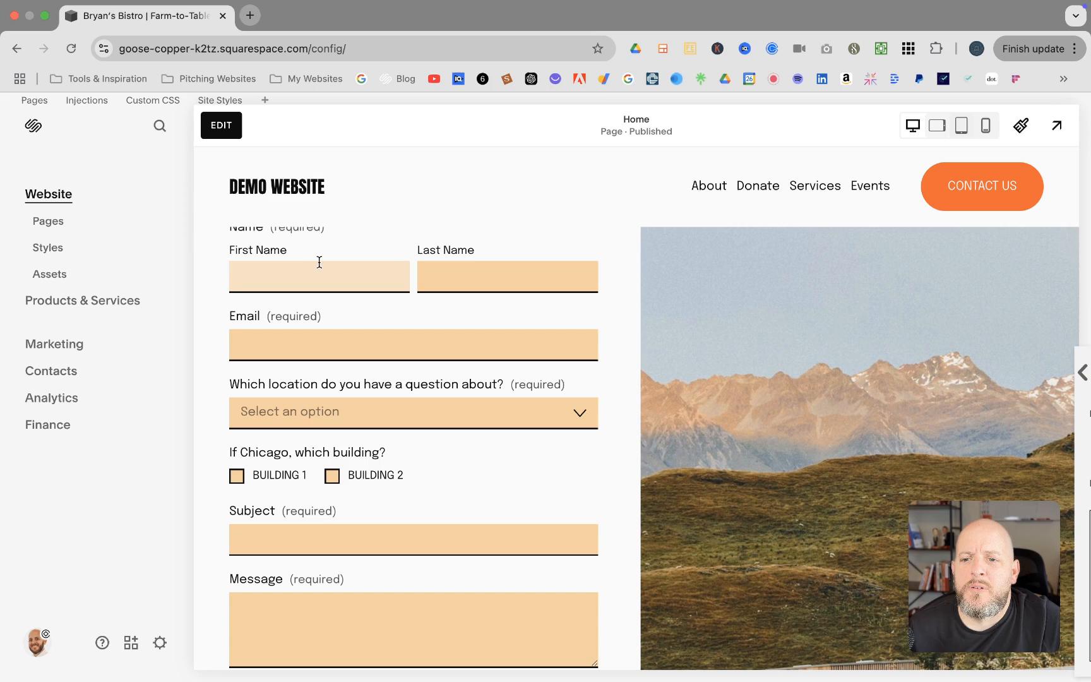
{"action": "scroll", "coordinate": [331, 352], "scroll_direction": "down", "scroll_amount": 1}
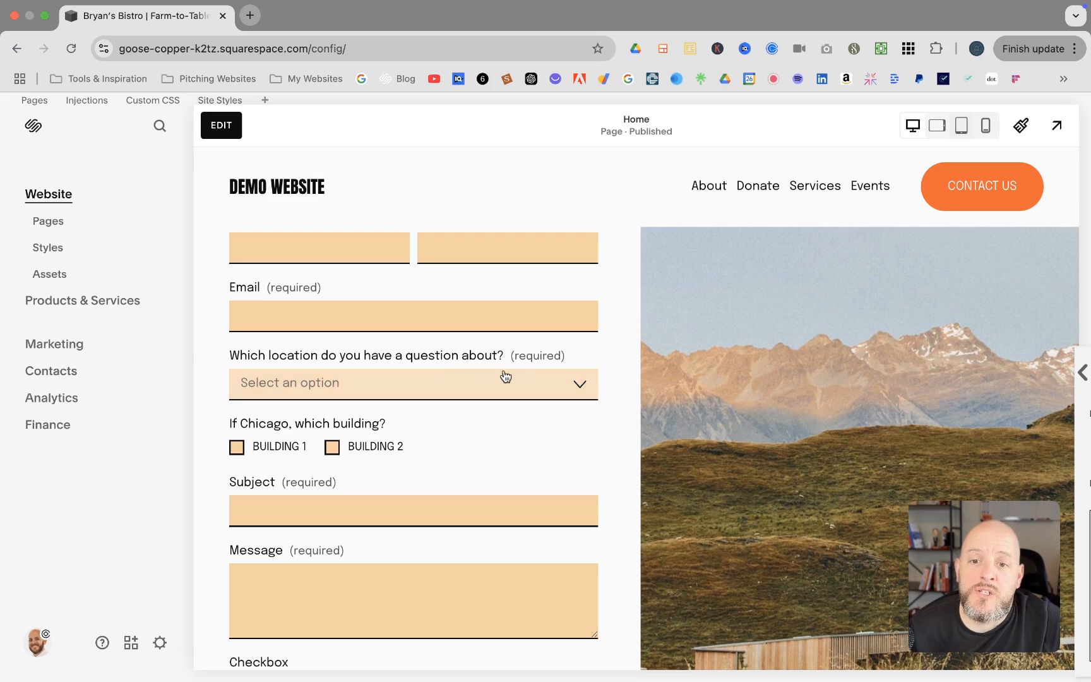
{"action": "left_click", "coordinate": [562, 381]}
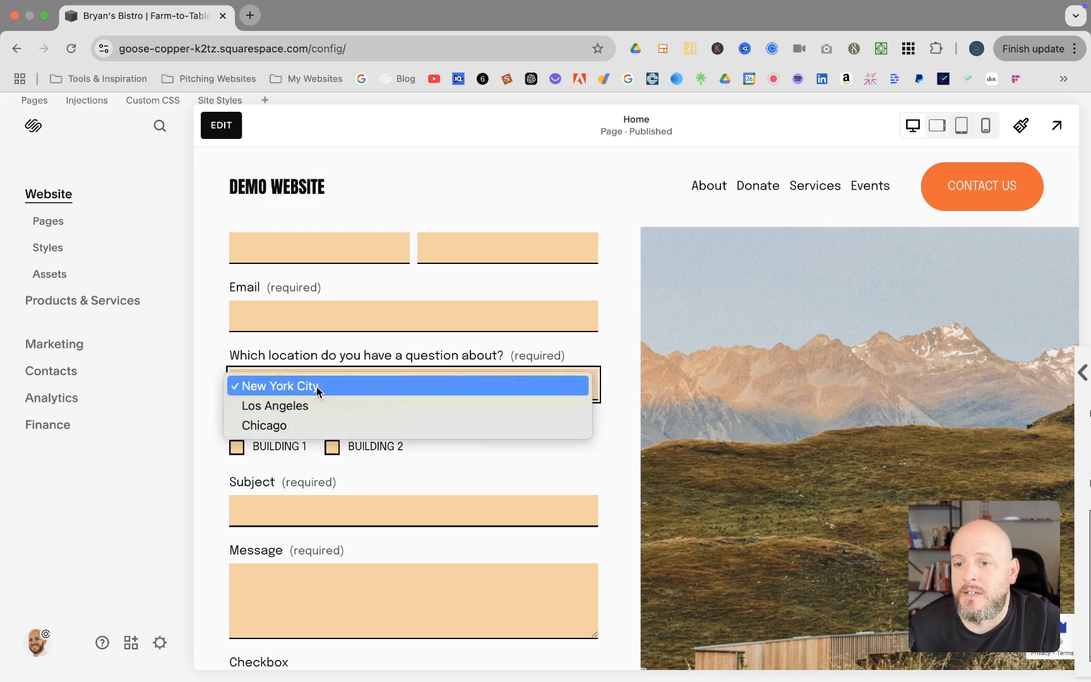
{"action": "left_click", "coordinate": [592, 345]}
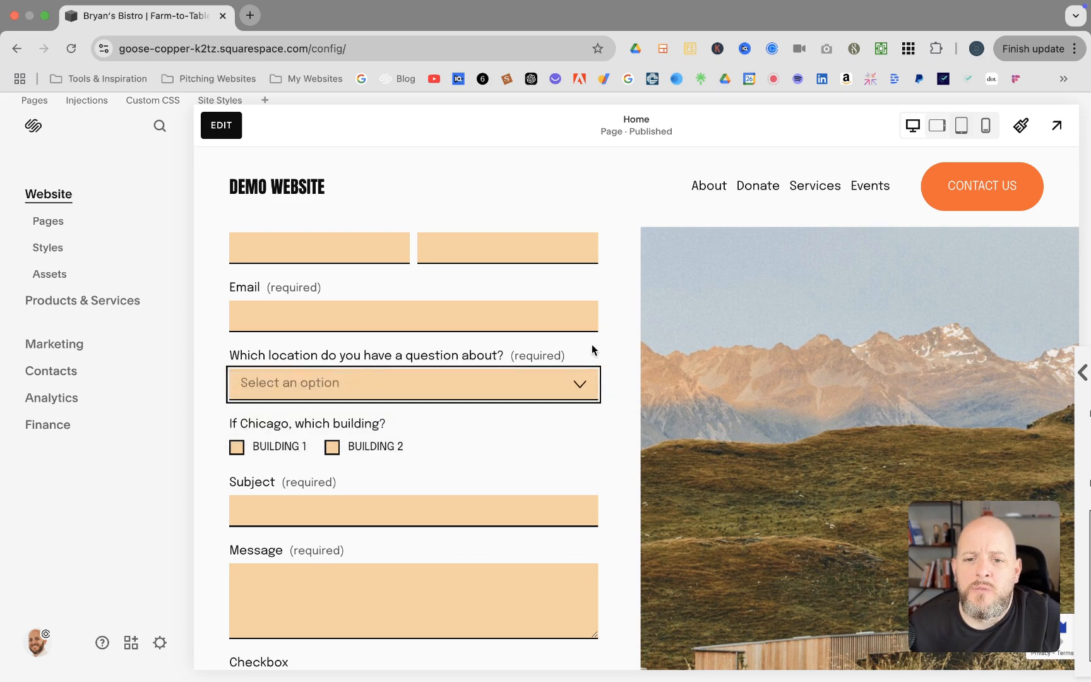
{"action": "left_click", "coordinate": [511, 388]}
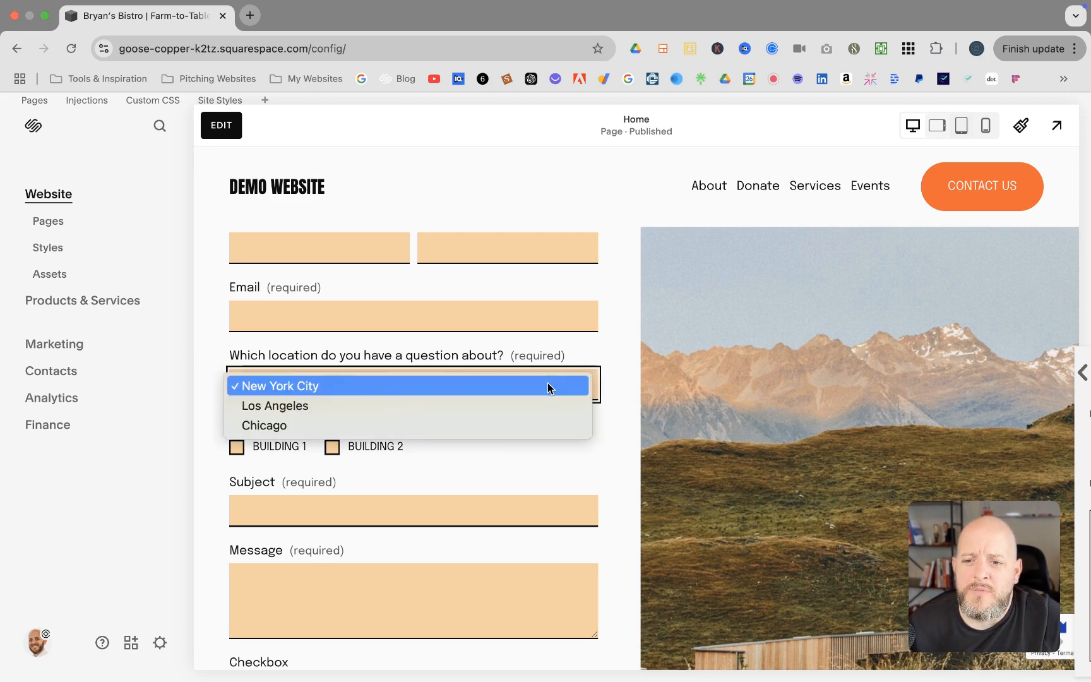
{"action": "left_click", "coordinate": [623, 349]}
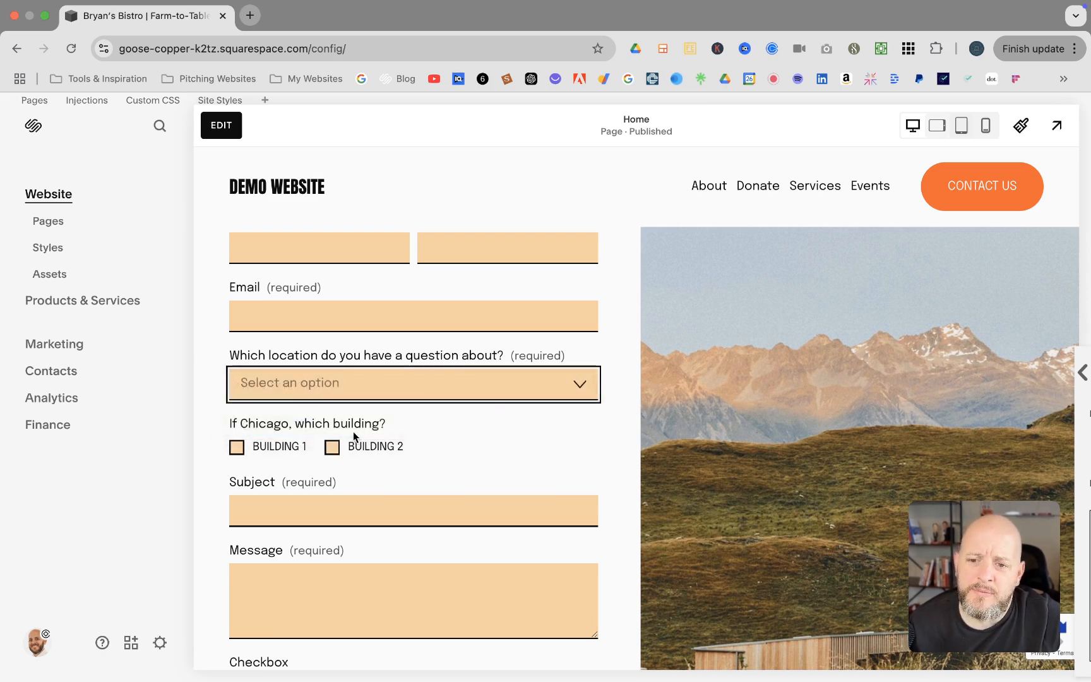
{"action": "left_click", "coordinate": [562, 383]}
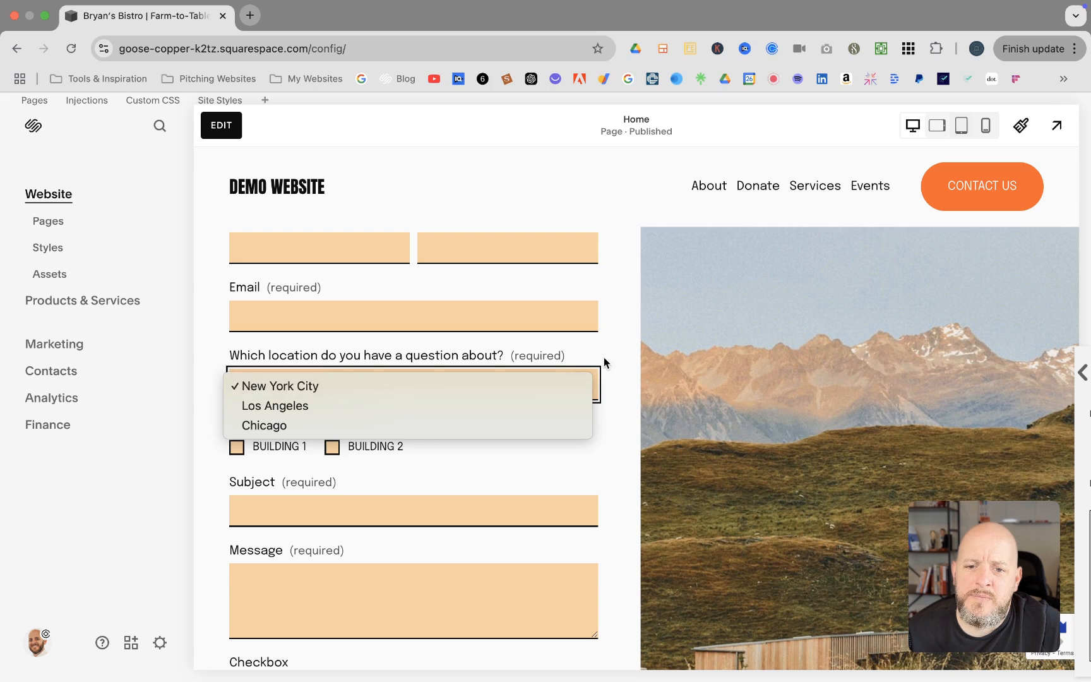
{"action": "left_click", "coordinate": [604, 383]}
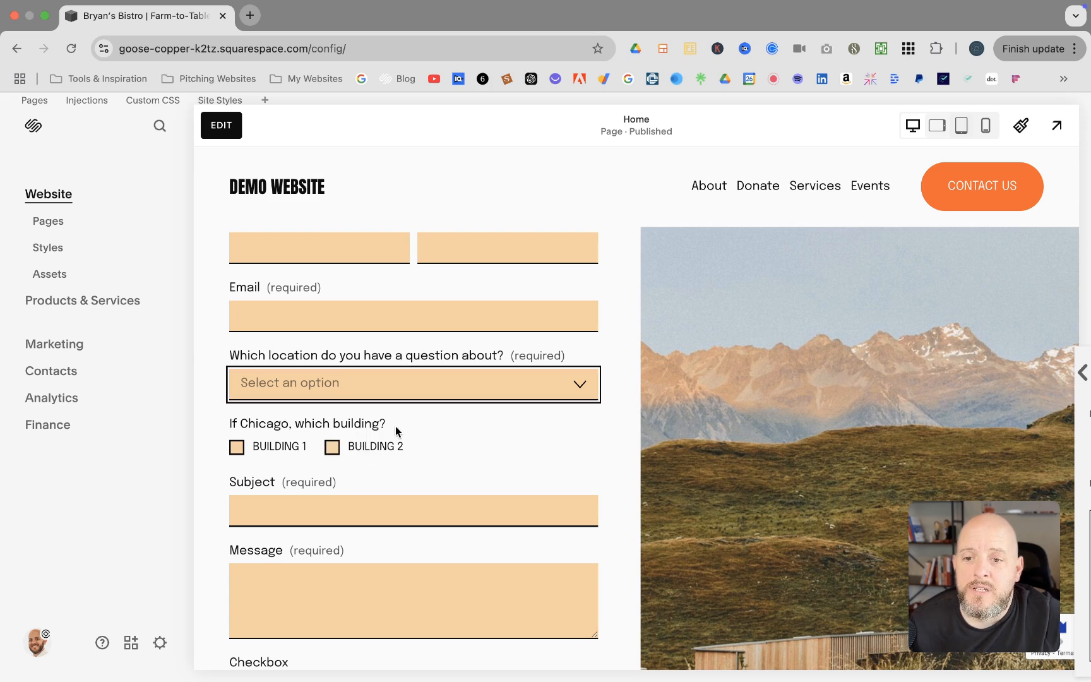
{"action": "left_click", "coordinate": [566, 387]}
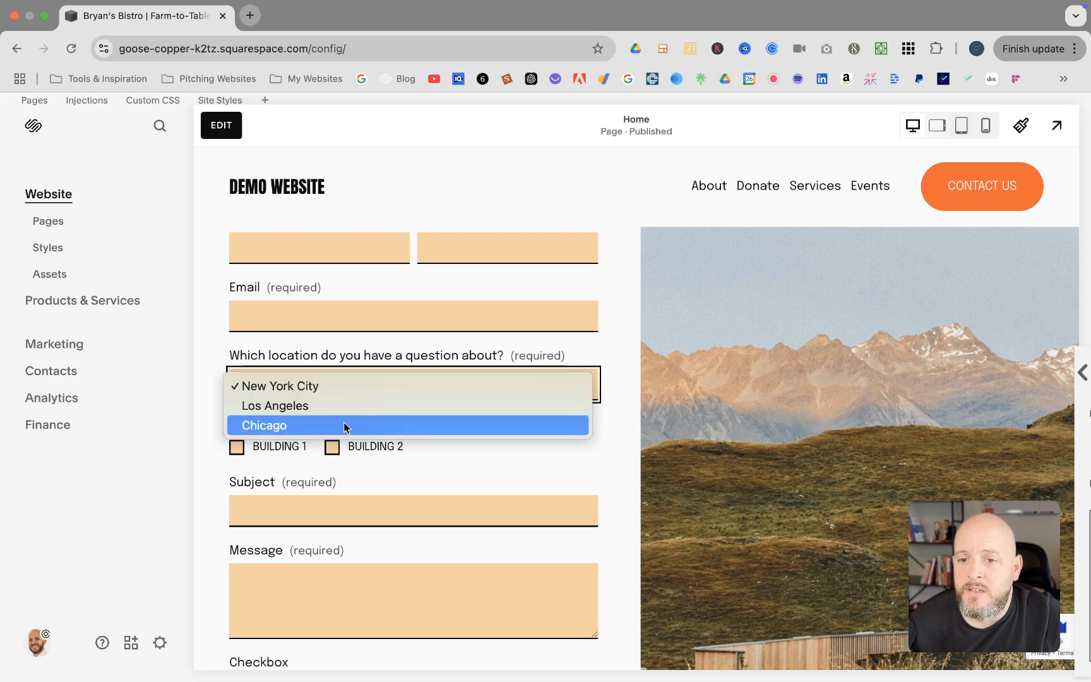
{"action": "left_click", "coordinate": [621, 395]}
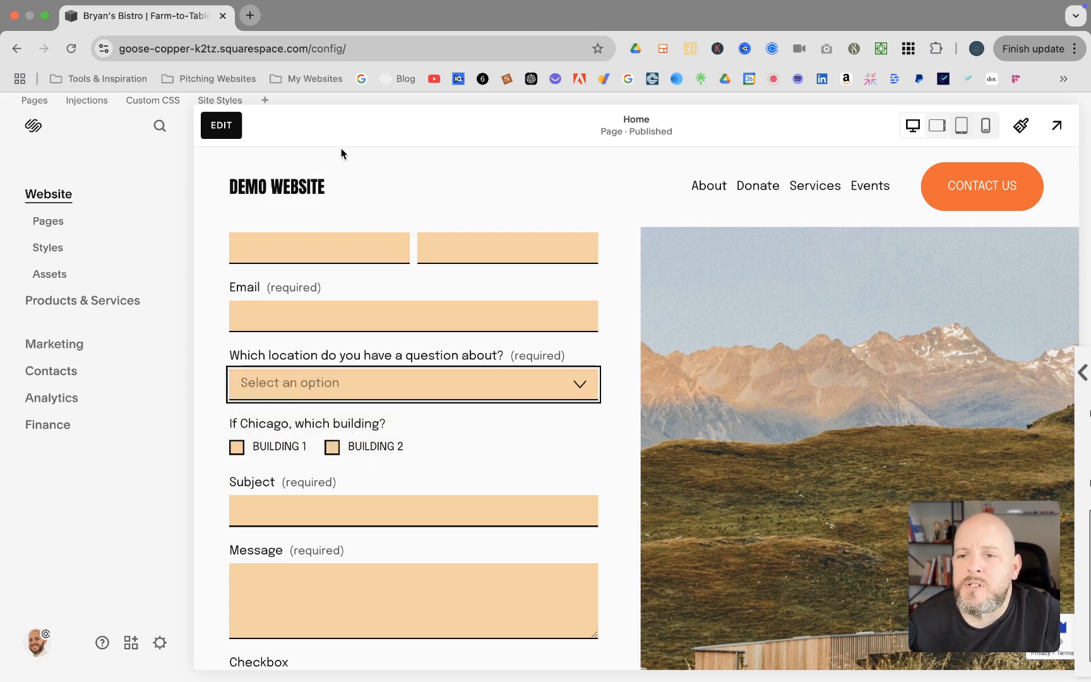
Enter edit mode, select the contact form and open its list of form fields
{"action": "left_click", "coordinate": [221, 129]}
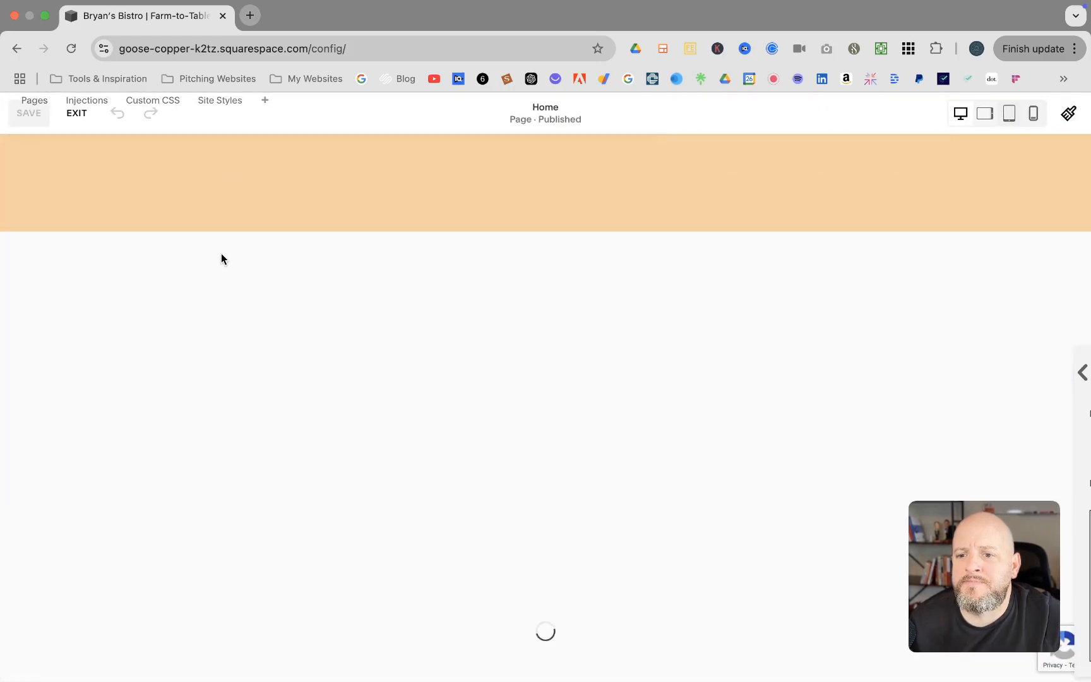
{"action": "scroll", "coordinate": [221, 253], "scroll_direction": "down", "scroll_amount": 2}
{"action": "left_click", "coordinate": [141, 387]}
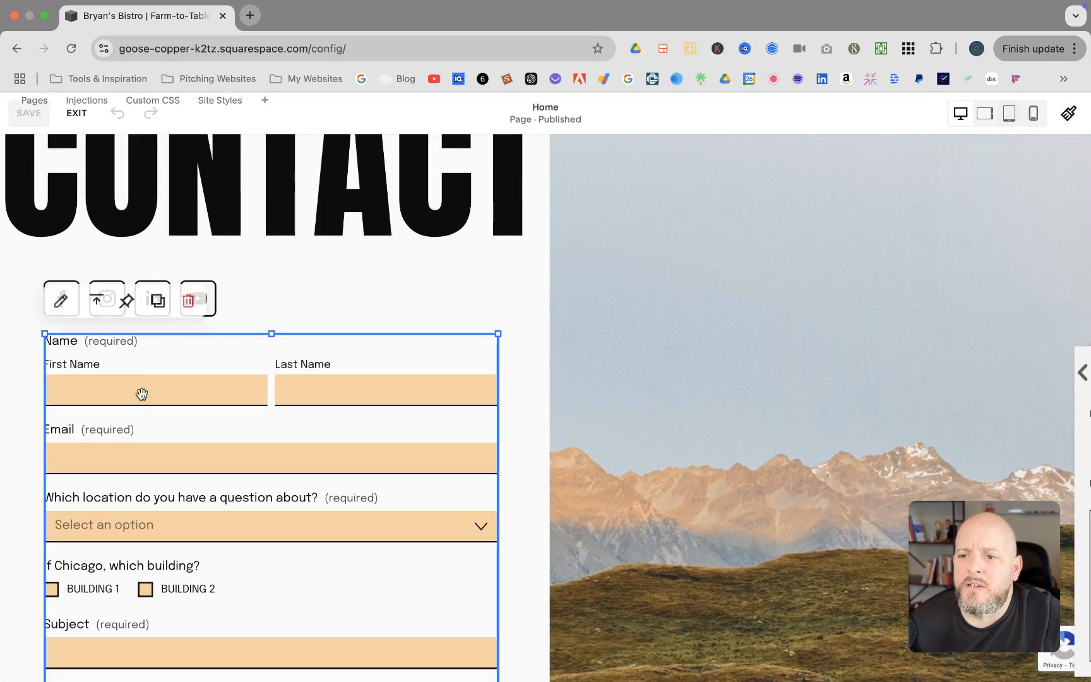
{"action": "left_click", "coordinate": [62, 312]}
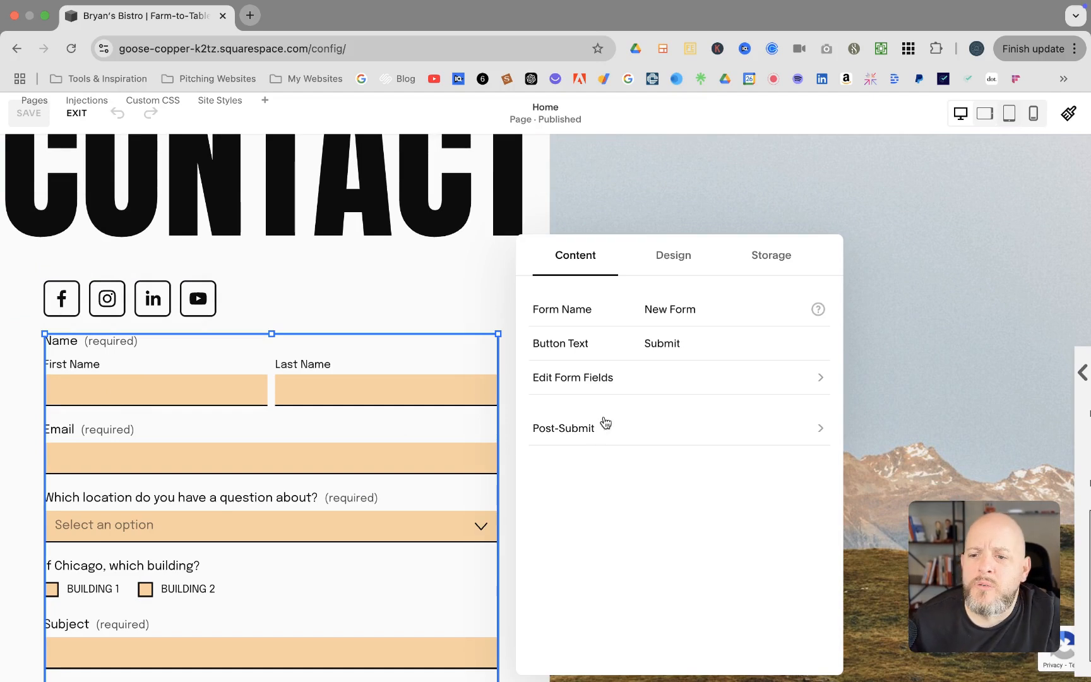
{"action": "left_click", "coordinate": [822, 383]}
{"action": "scroll", "coordinate": [681, 420], "scroll_direction": "down", "scroll_amount": 2}
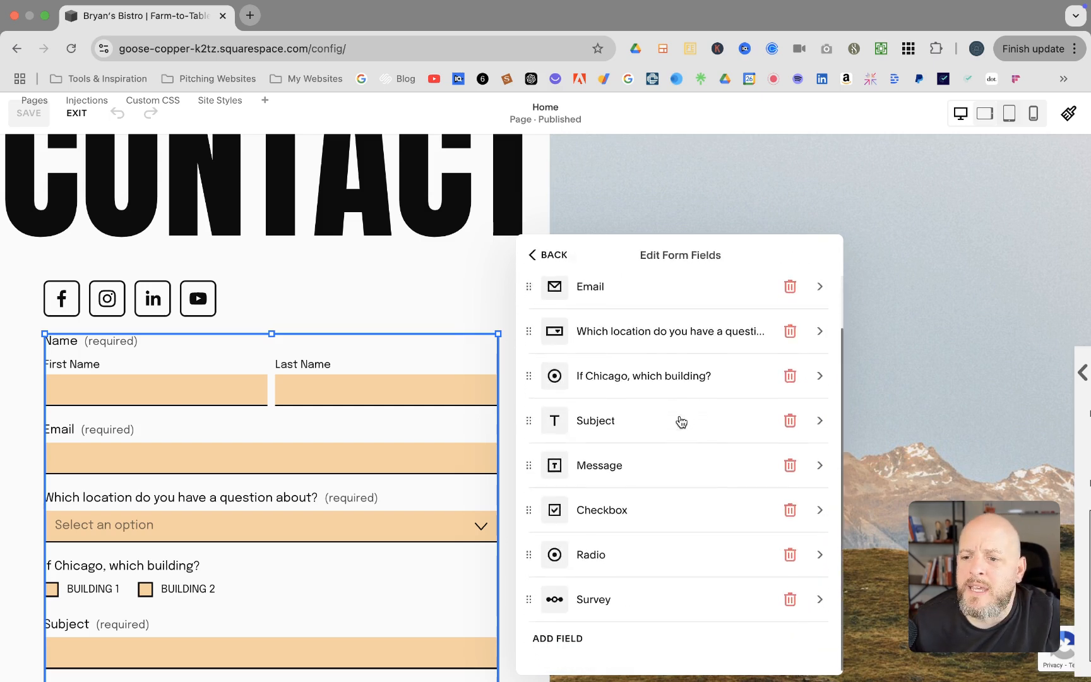
{"action": "scroll", "coordinate": [677, 421], "scroll_direction": "up", "scroll_amount": 1}
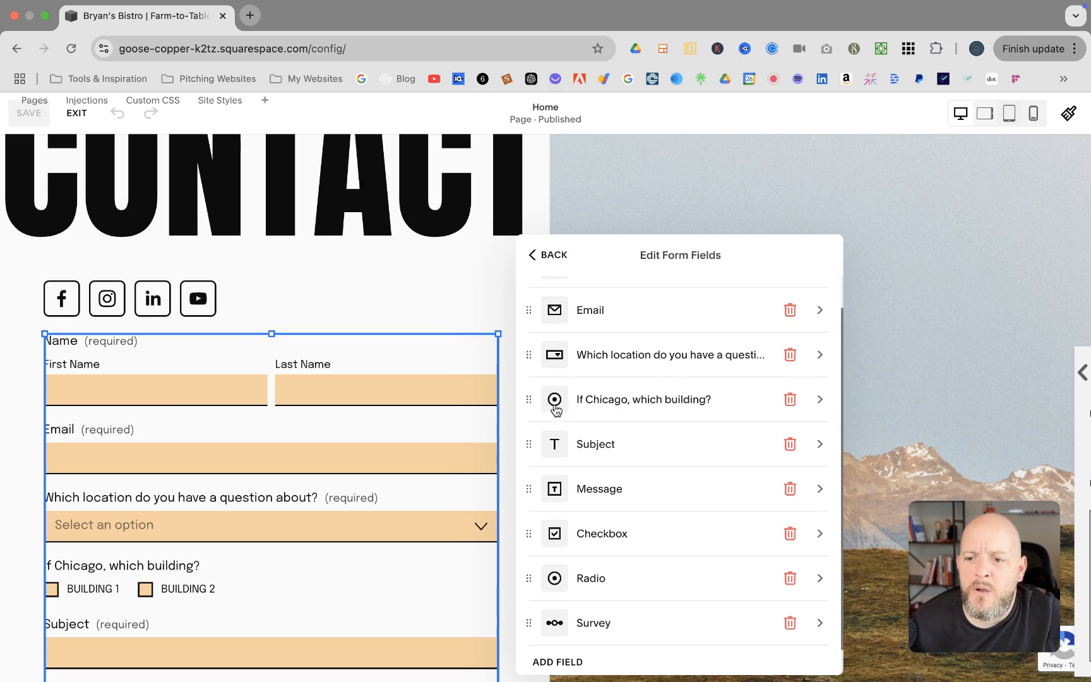
Delete the 'If Chicago, which building?' field and open the location question's settings
{"action": "left_click", "coordinate": [790, 399]}
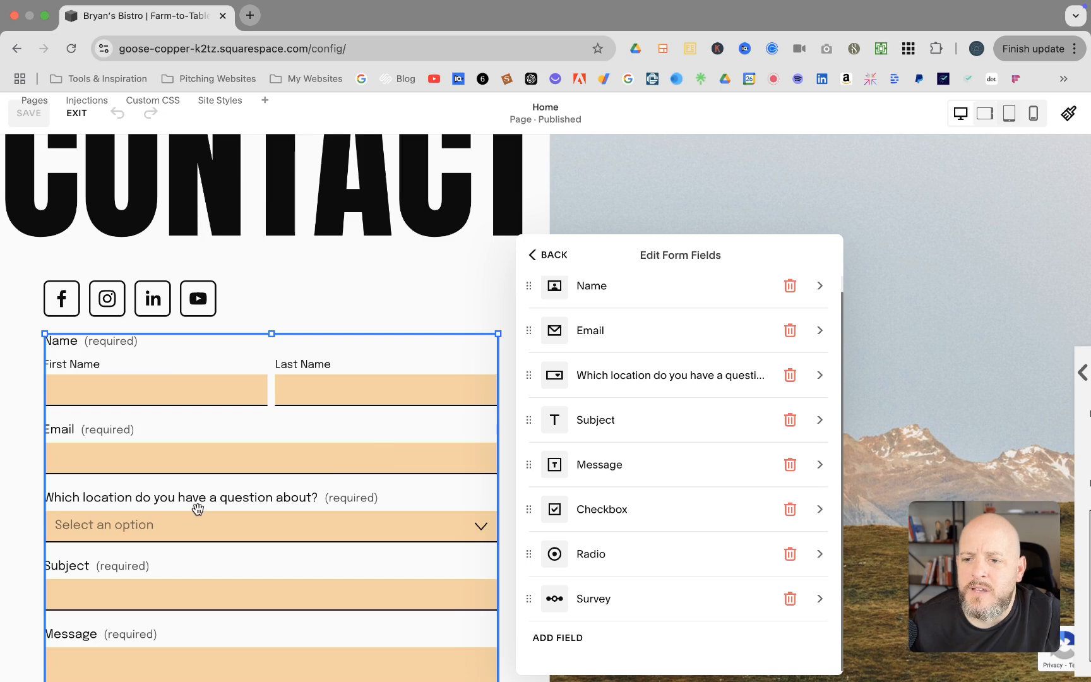
{"action": "scroll", "coordinate": [111, 529], "scroll_direction": "down", "scroll_amount": 2}
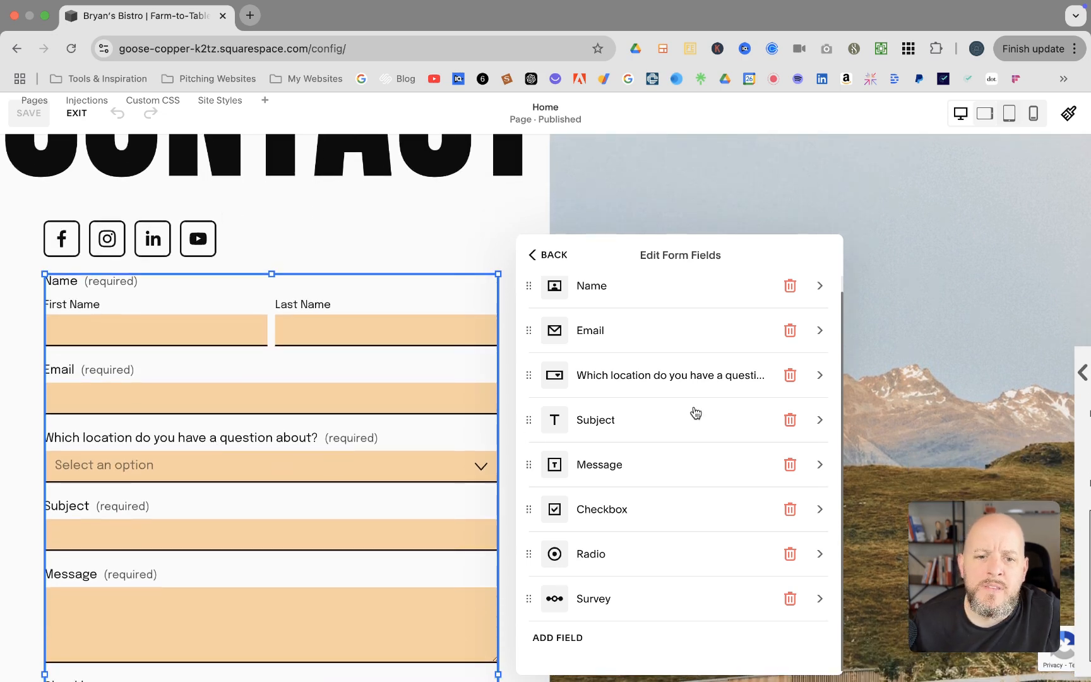
{"action": "left_click", "coordinate": [820, 375]}
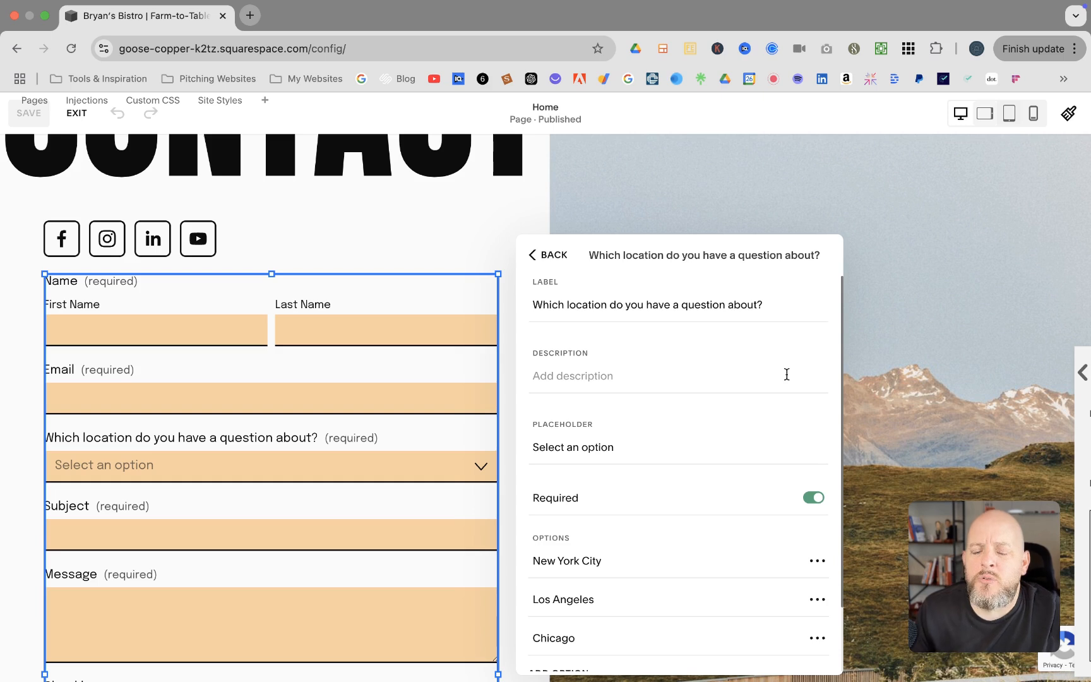
Scroll the location settings to OPTIONS and open the extra choices for New York City
{"action": "left_click", "coordinate": [787, 375]}
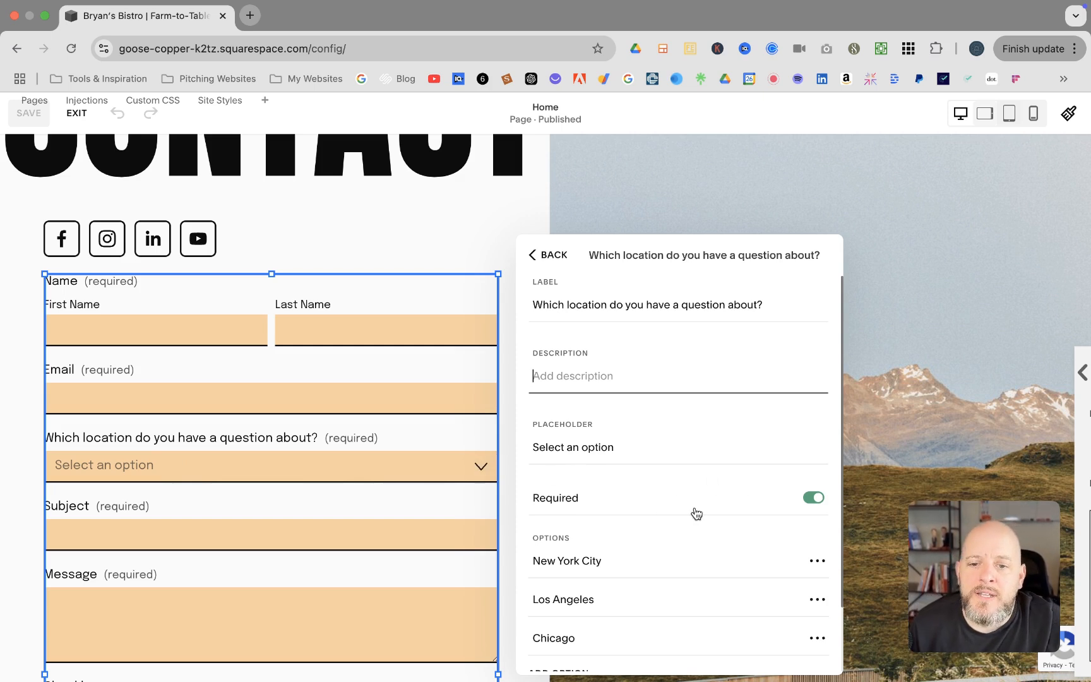
{"action": "scroll", "coordinate": [670, 543], "scroll_direction": "down", "scroll_amount": 2}
{"action": "scroll", "coordinate": [667, 551], "scroll_direction": "down", "scroll_amount": 3}
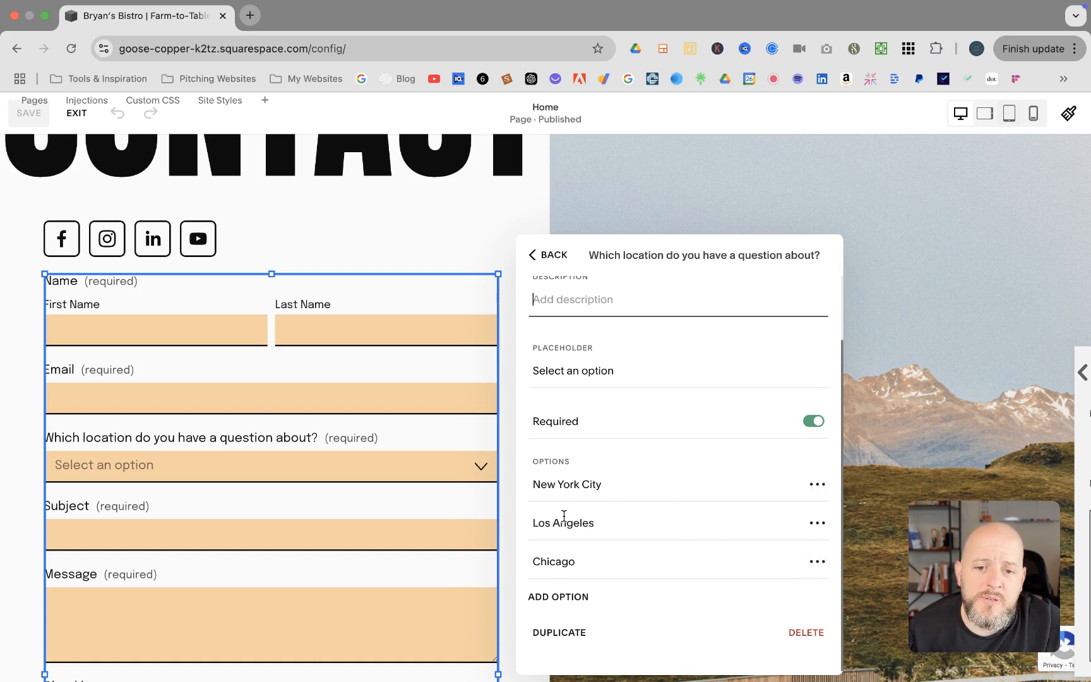
{"action": "left_click", "coordinate": [818, 484]}
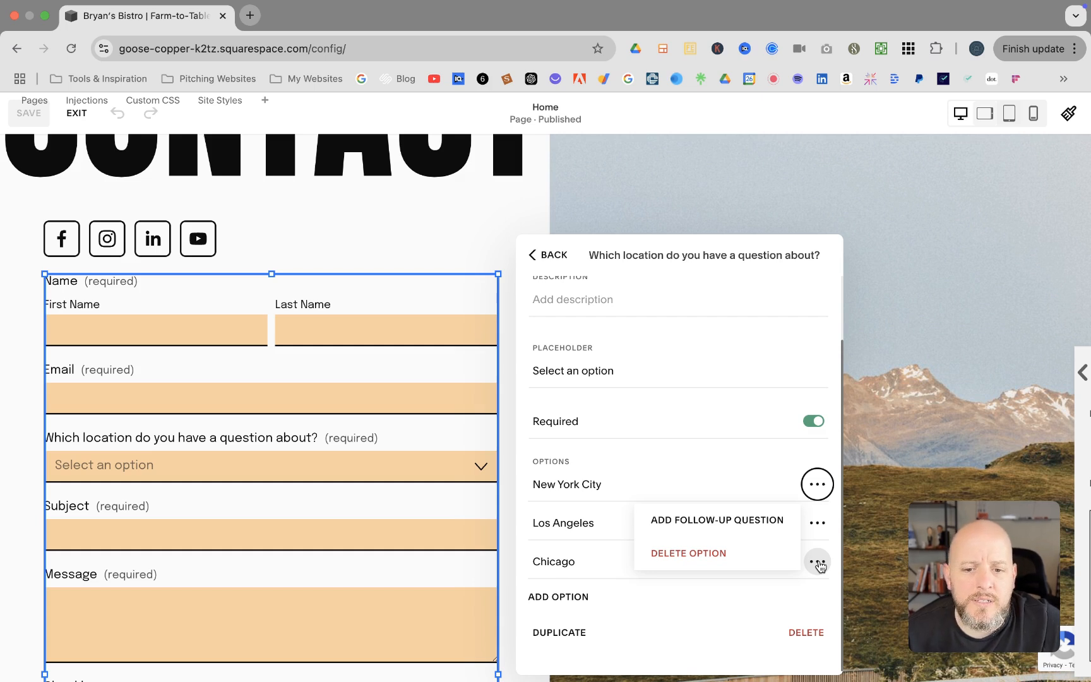
Add a single-choice radio follow-up to the Chicago option, labelled 'Which building?'
{"action": "left_click", "coordinate": [819, 564]}
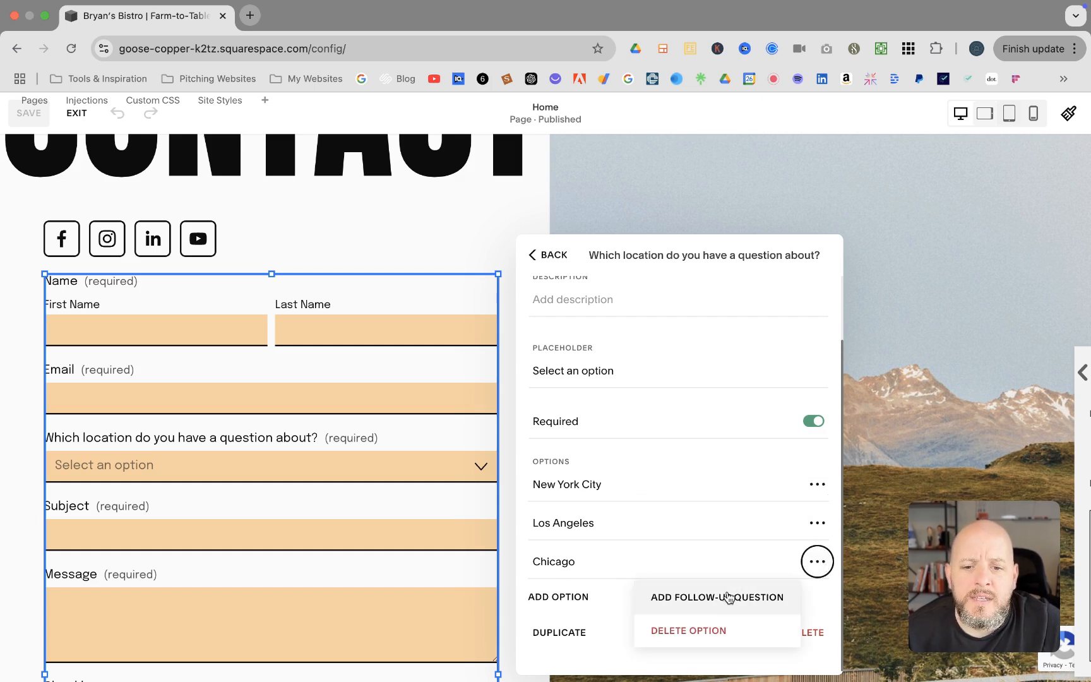
{"action": "left_click", "coordinate": [698, 599]}
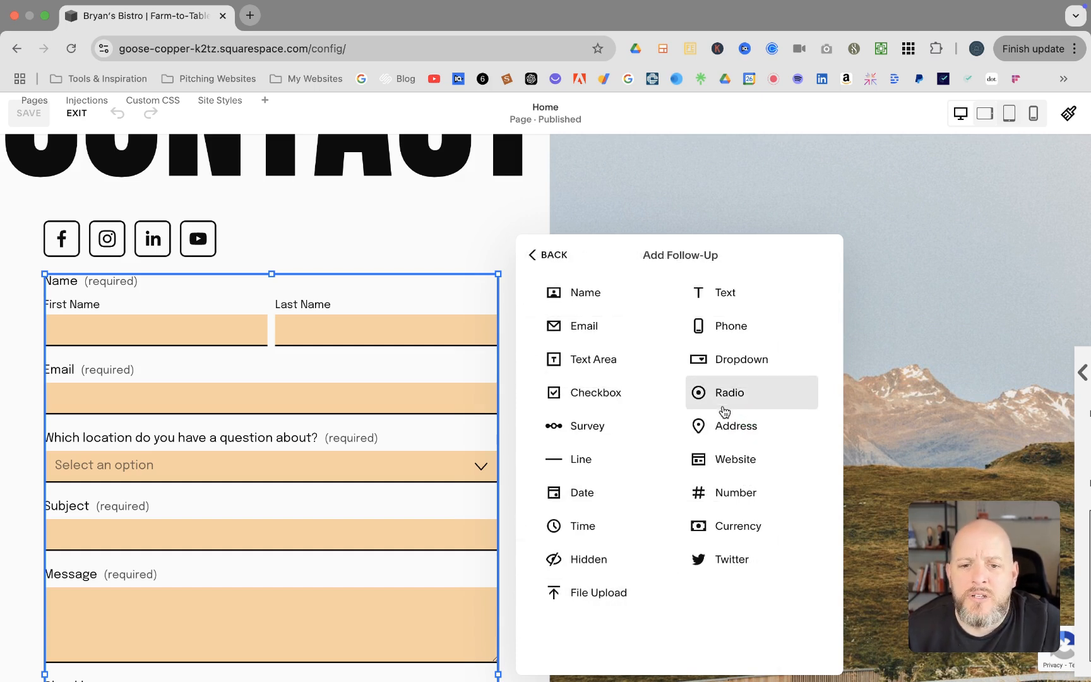
{"action": "left_click", "coordinate": [725, 405]}
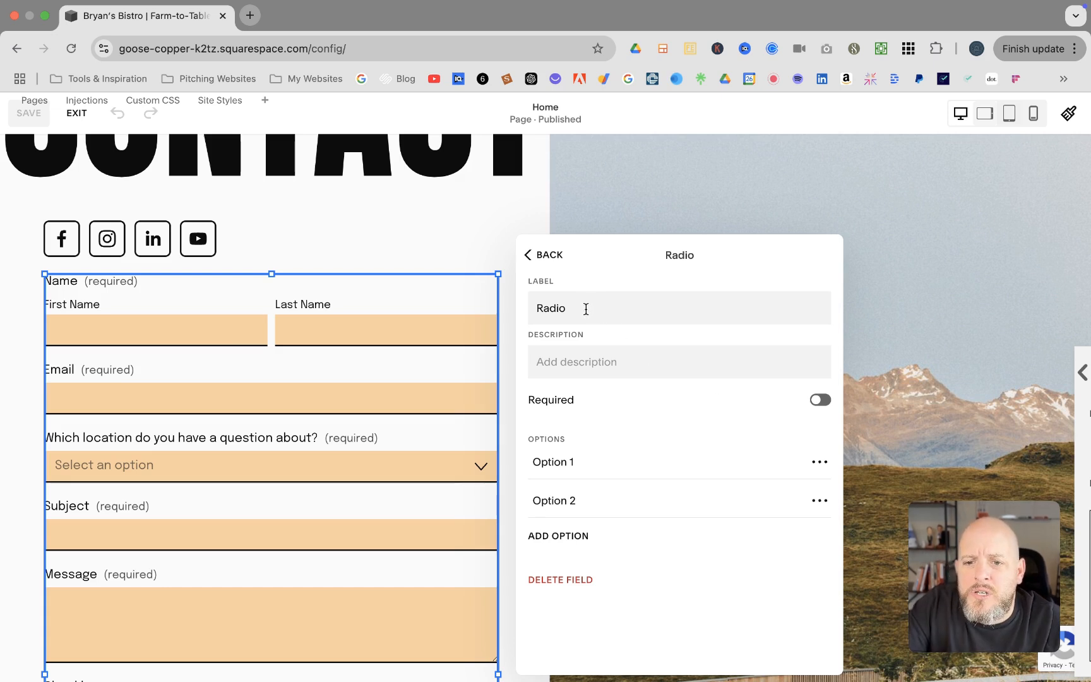
{"action": "left_click", "coordinate": [578, 309]}
{"action": "key", "text": "super+a"}
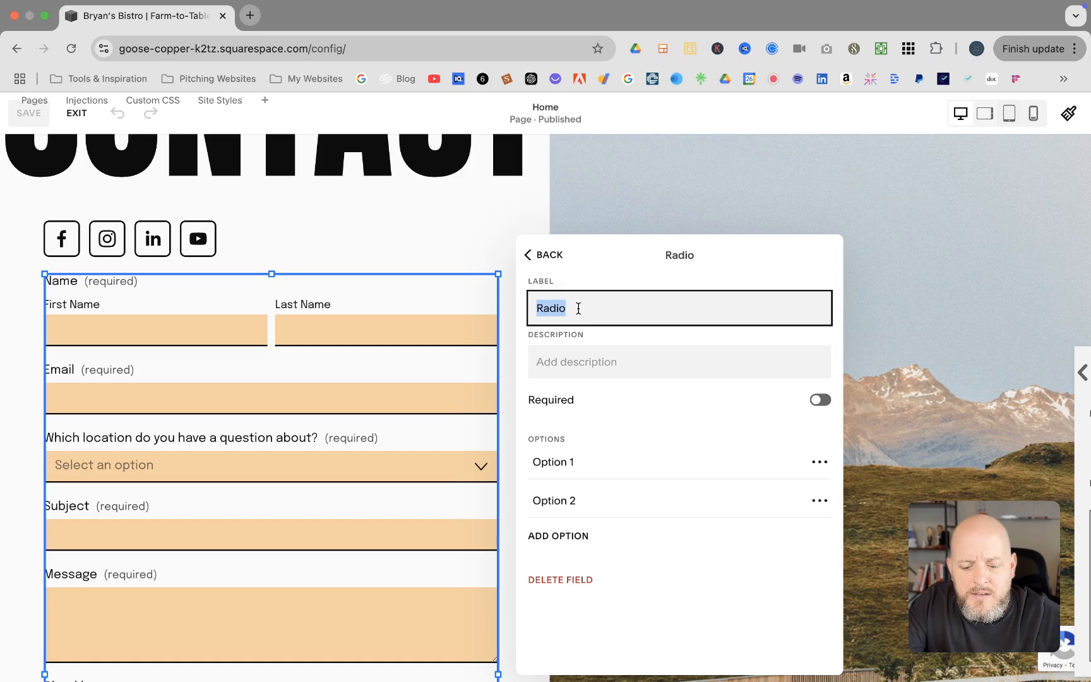
{"action": "type", "text": "Wh"}
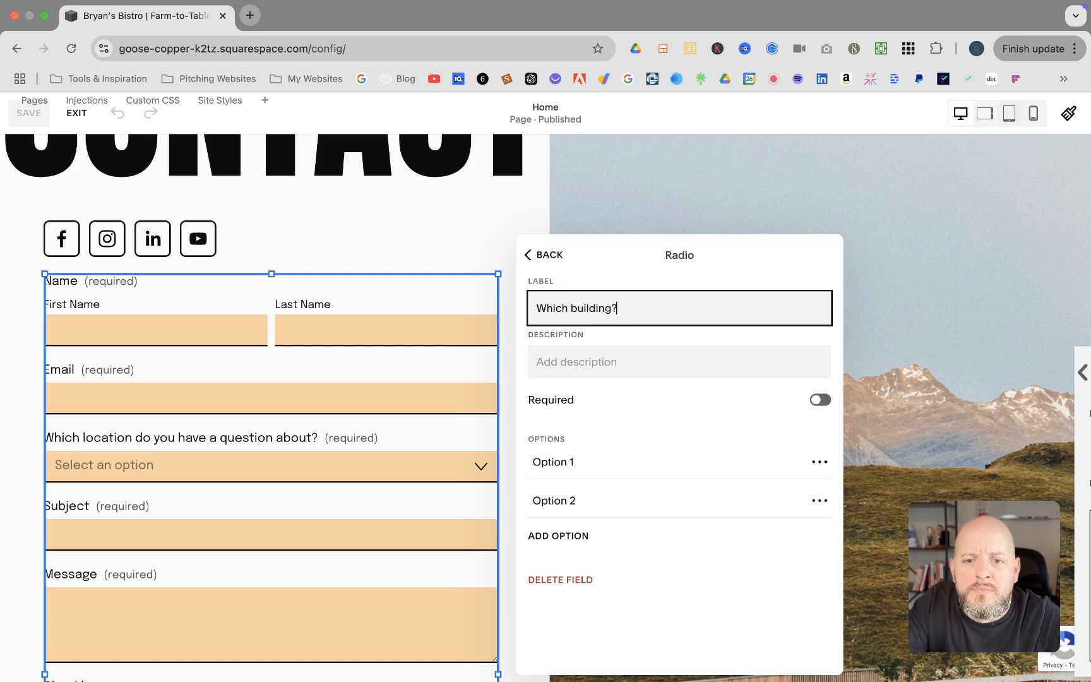
Name the follow-up choices Building 1 and Building 2, then return to the location settings
{"action": "left_click", "coordinate": [593, 465]}
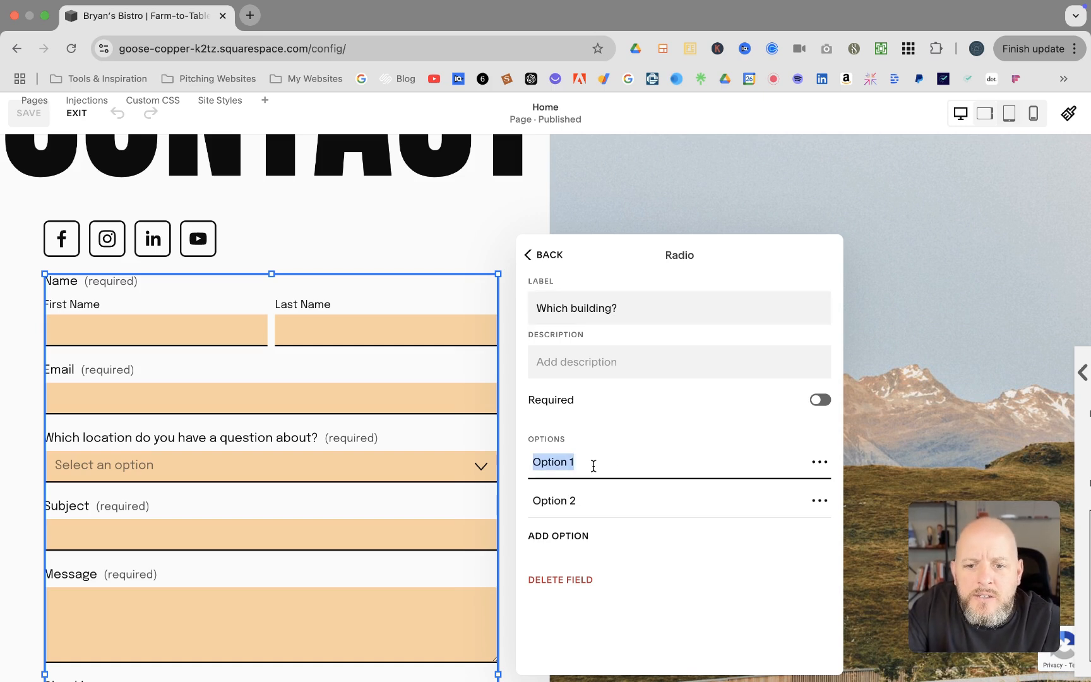
{"action": "type", "text": "Building "}
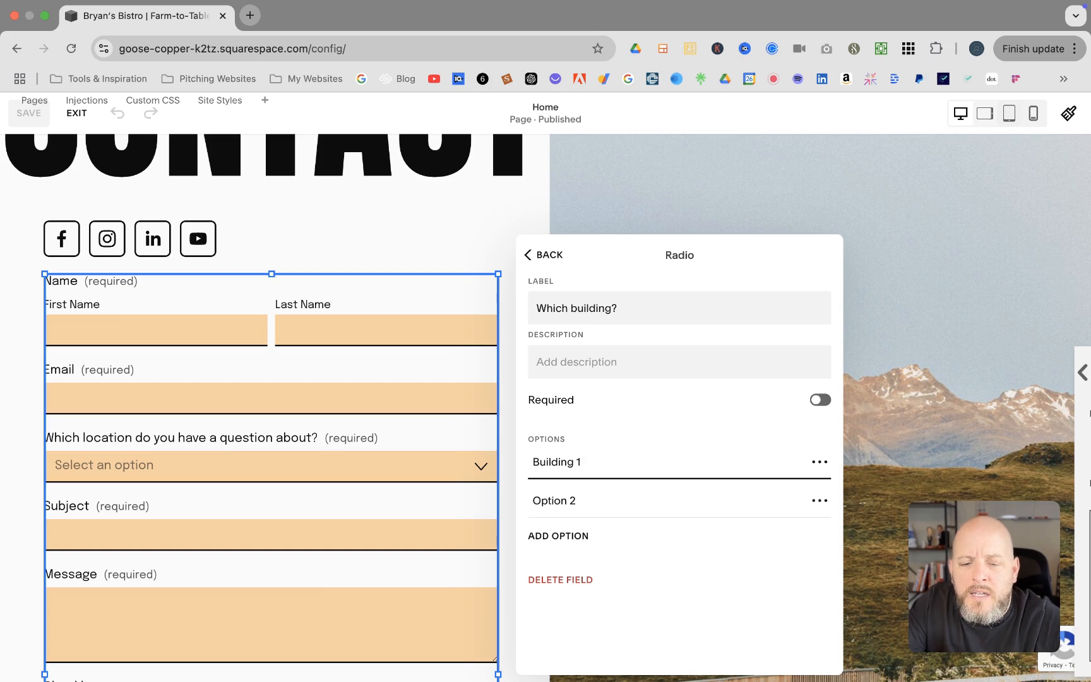
{"action": "type", "text": "1"}
{"action": "left_click", "coordinate": [590, 502]}
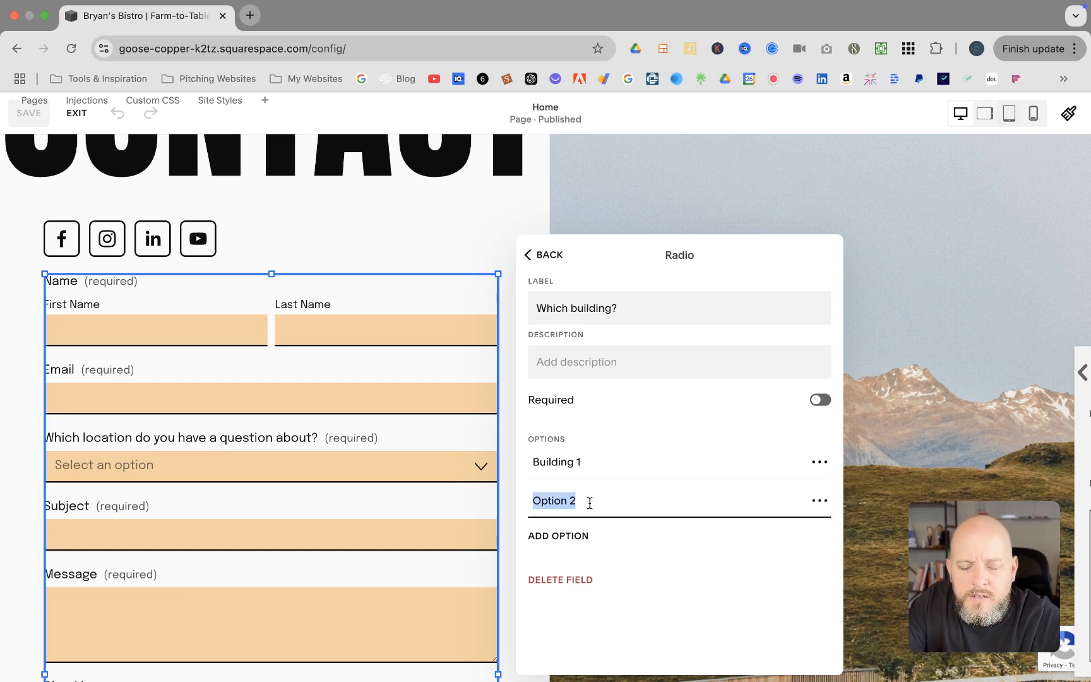
{"action": "type", "text": "Building"}
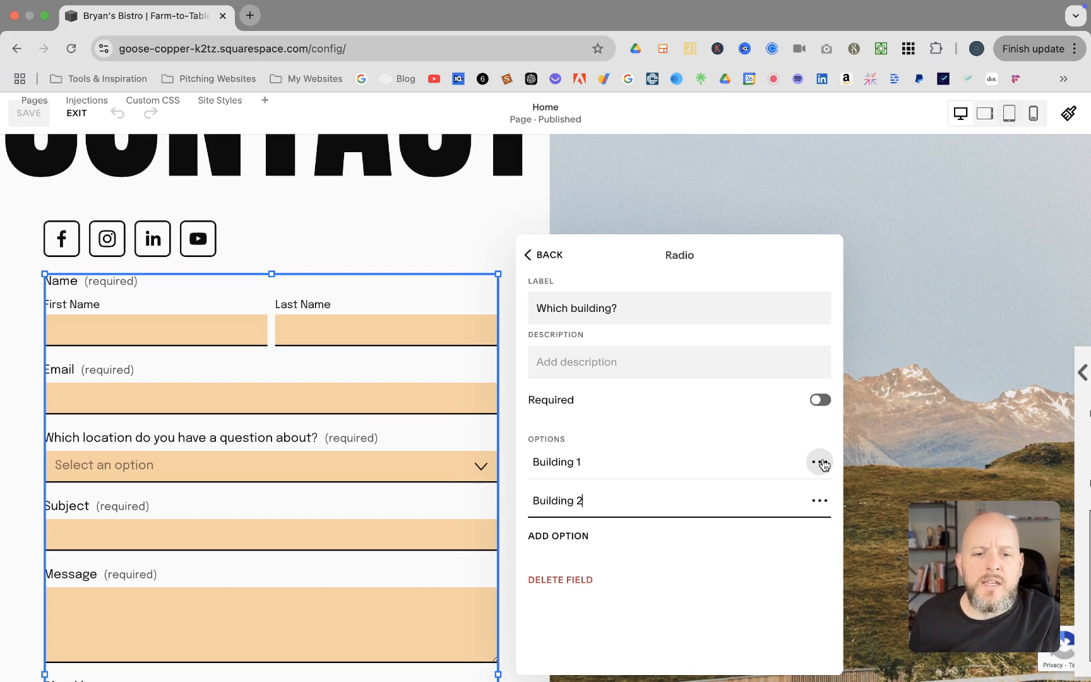
{"action": "left_click", "coordinate": [820, 462]}
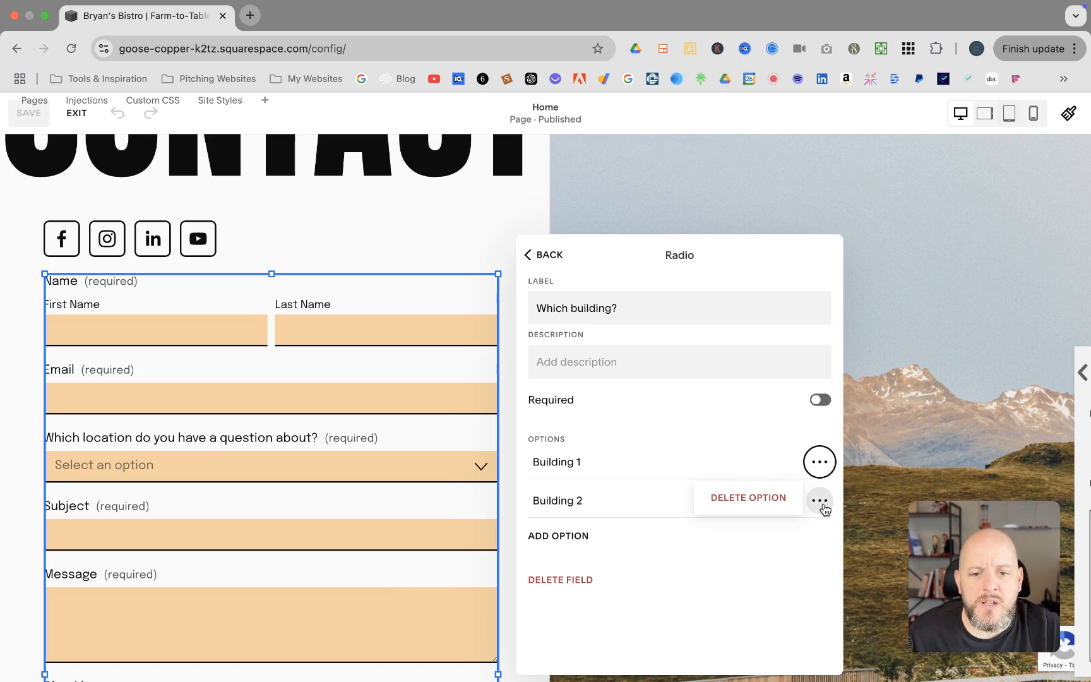
{"action": "left_click", "coordinate": [655, 443]}
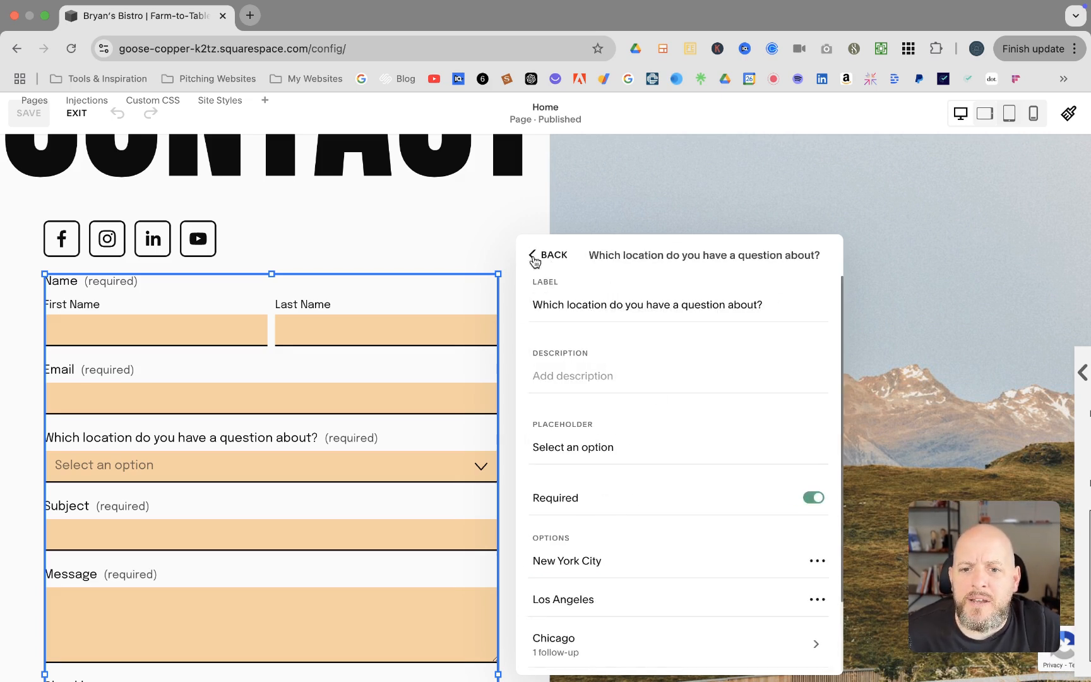
{"action": "left_click", "coordinate": [532, 254]}
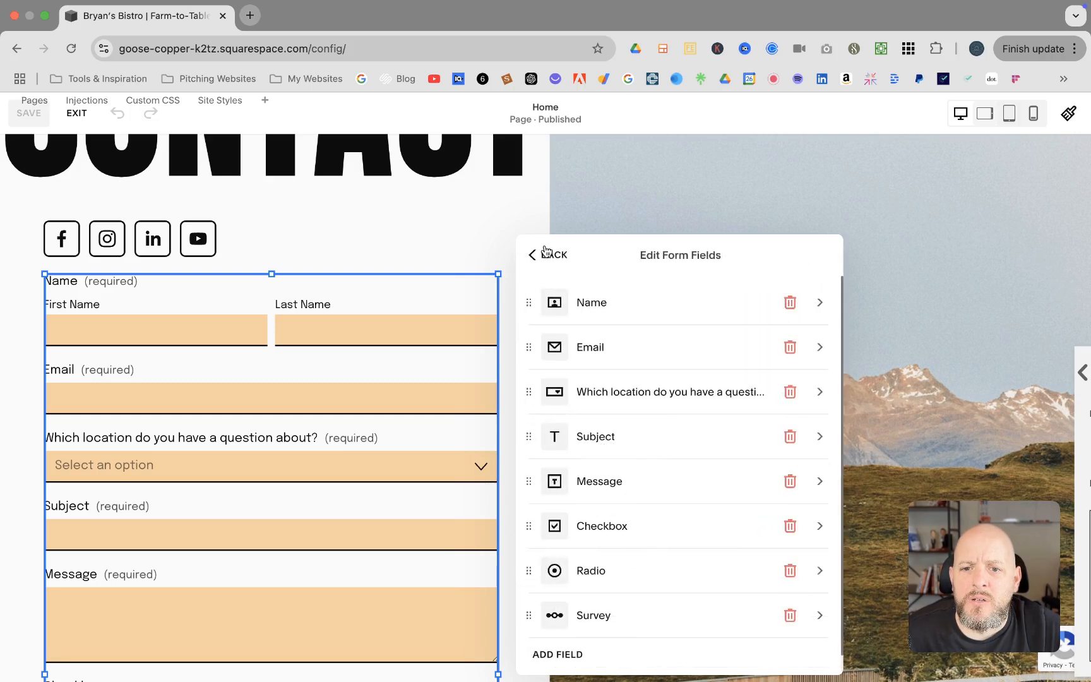
Close the form settings, exit the editor and scroll to the contact form
{"action": "left_click", "coordinate": [542, 254]}
{"action": "left_click", "coordinate": [400, 233]}
{"action": "left_click", "coordinate": [84, 115]}
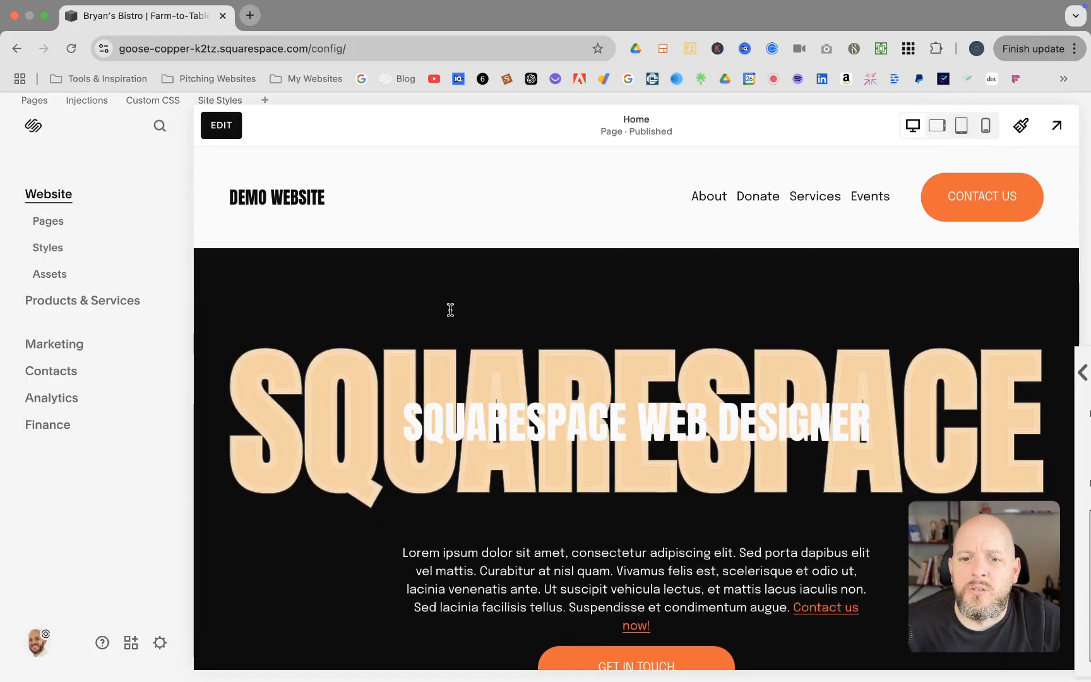
{"action": "scroll", "coordinate": [449, 309], "scroll_direction": "down", "scroll_amount": 10}
{"action": "scroll", "coordinate": [449, 309], "scroll_direction": "down", "scroll_amount": 15}
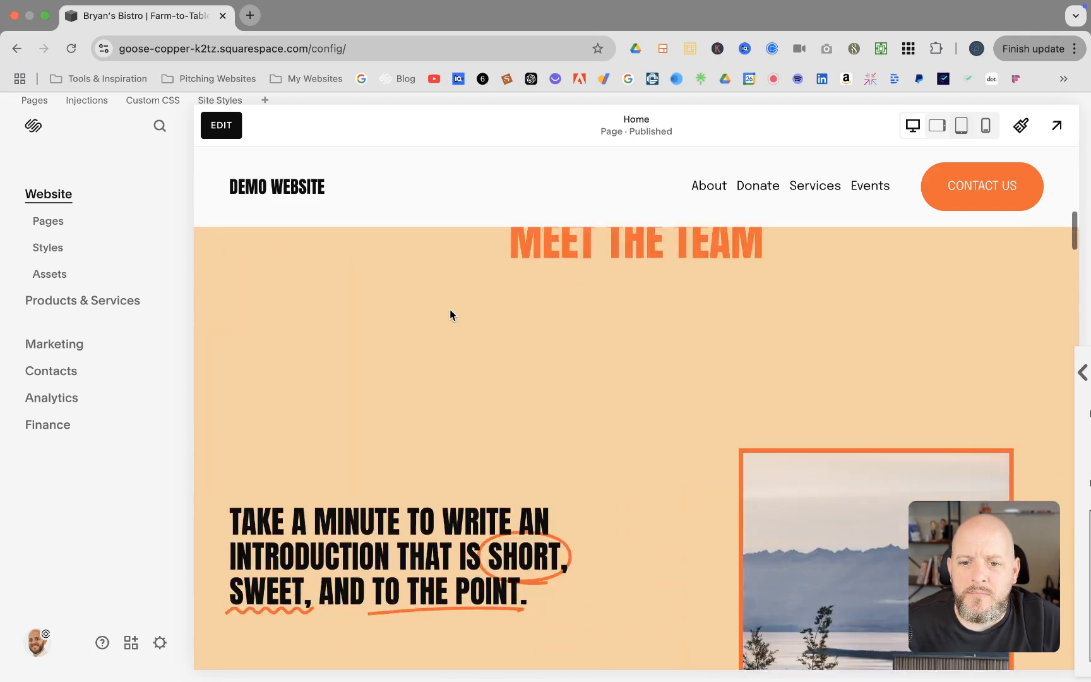
{"action": "scroll", "coordinate": [451, 314], "scroll_direction": "down", "scroll_amount": 6}
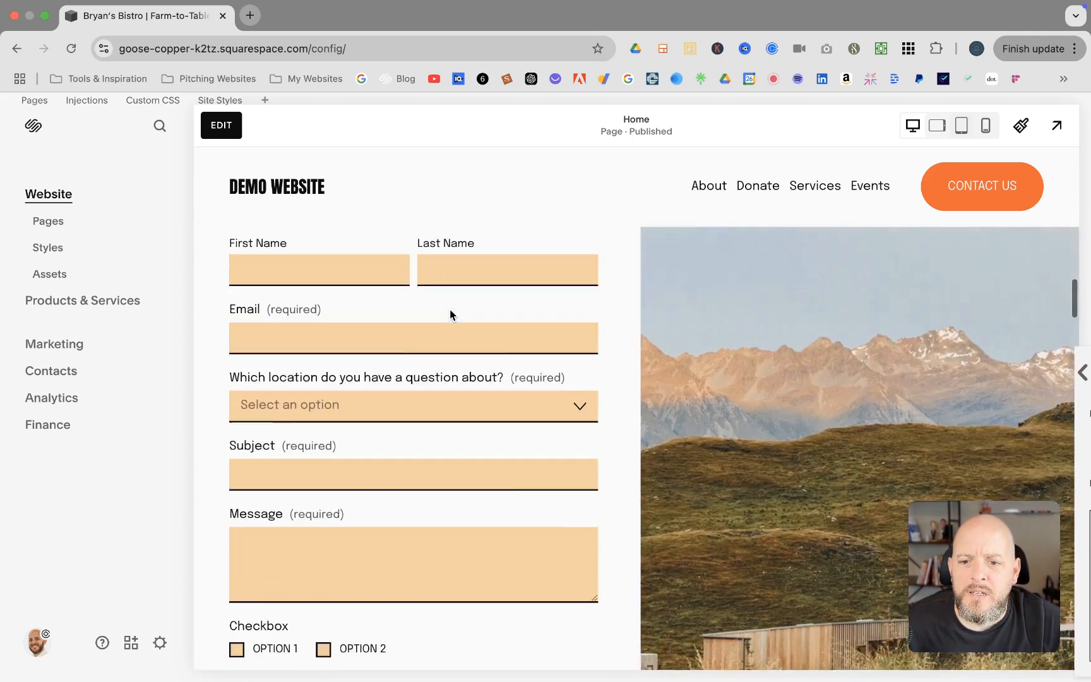
{"action": "scroll", "coordinate": [450, 314], "scroll_direction": "up", "scroll_amount": 3}
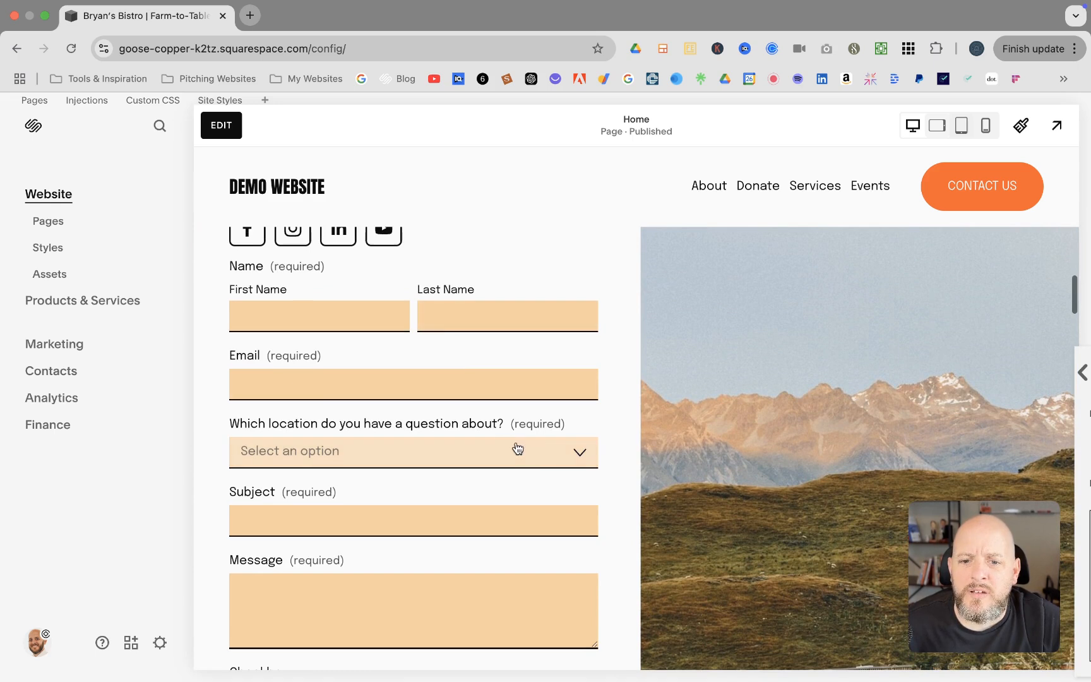
Pick Los Angeles, Chicago, then New York City to check that 'Which building?' appears only for Chicago
{"action": "left_click", "coordinate": [585, 452]}
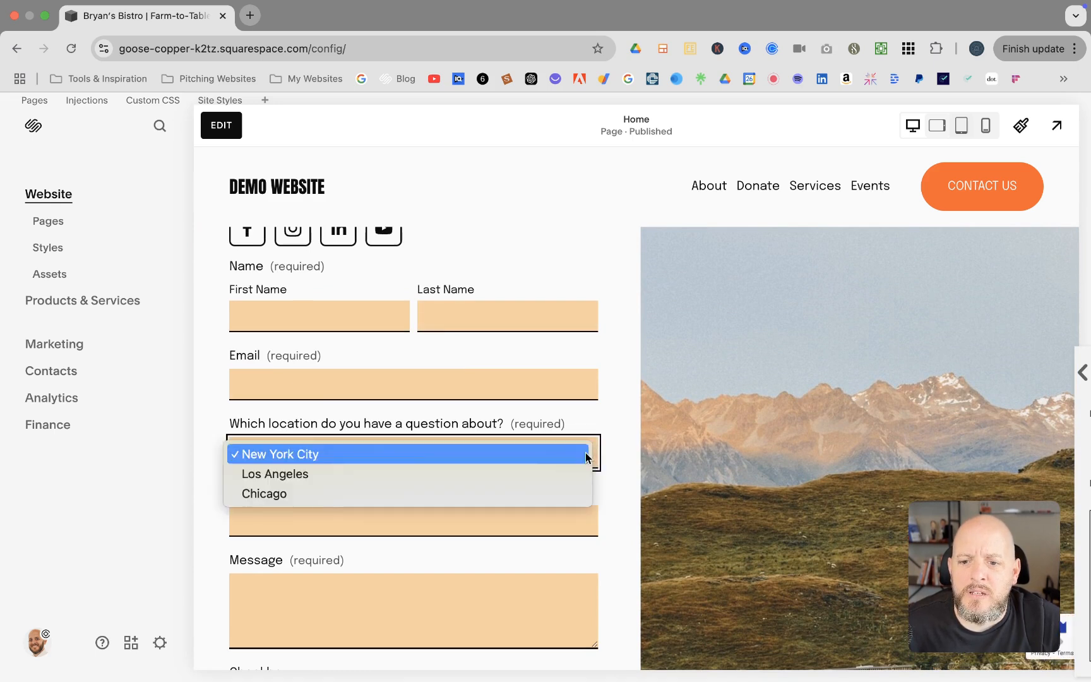
{"action": "left_click", "coordinate": [301, 477]}
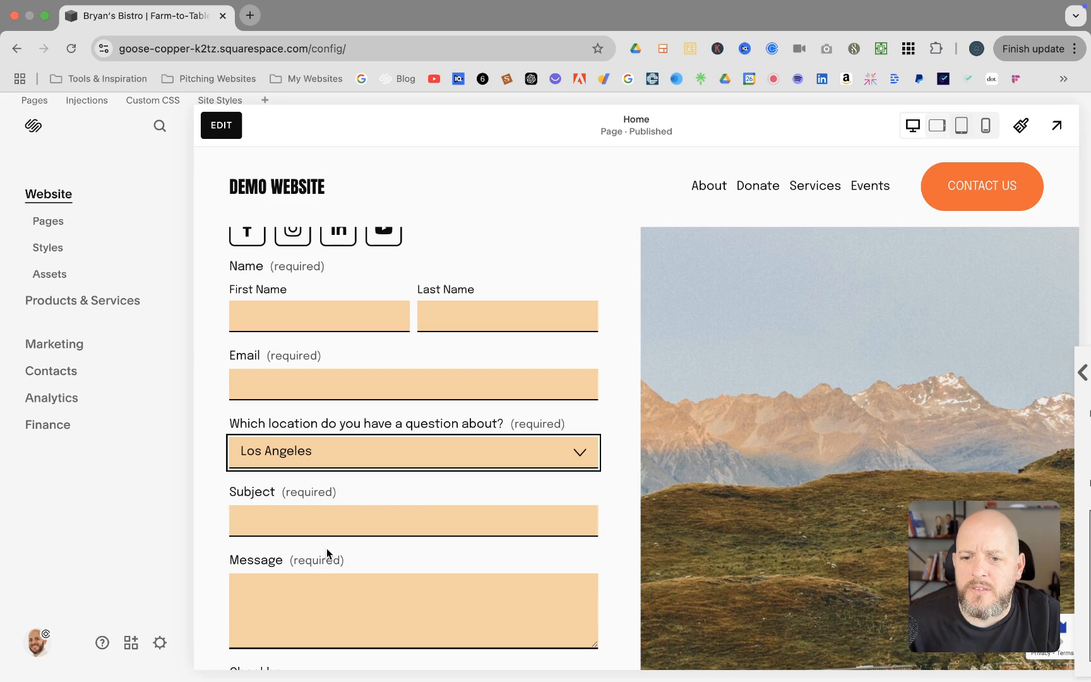
{"action": "left_click", "coordinate": [575, 453]}
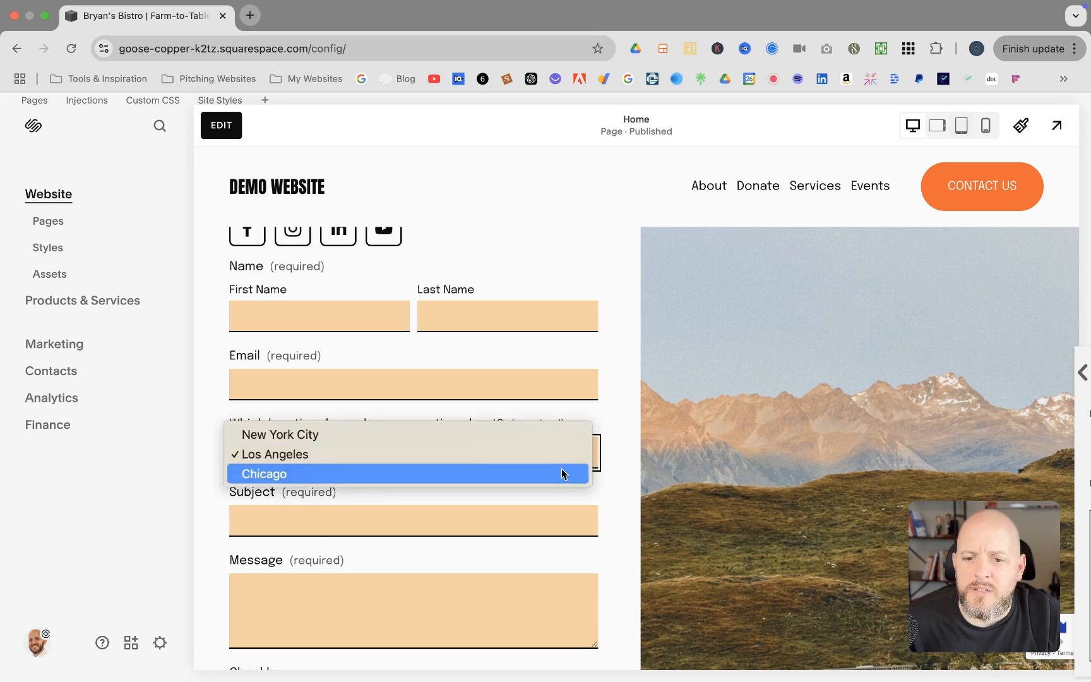
{"action": "left_click", "coordinate": [561, 473]}
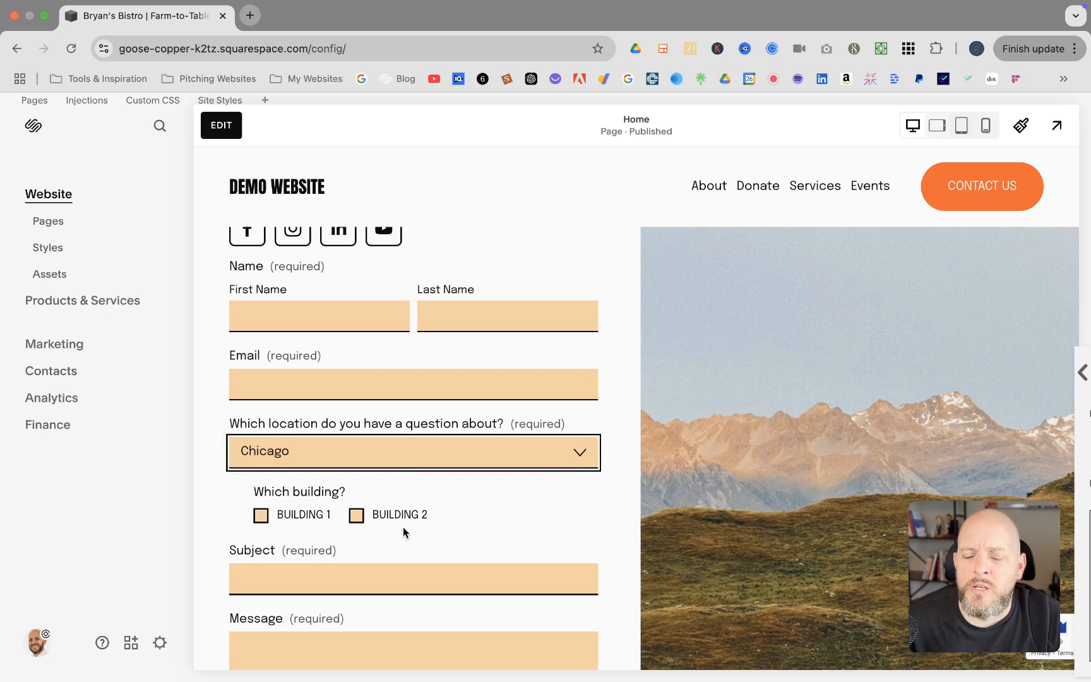
{"action": "left_click", "coordinate": [566, 453]}
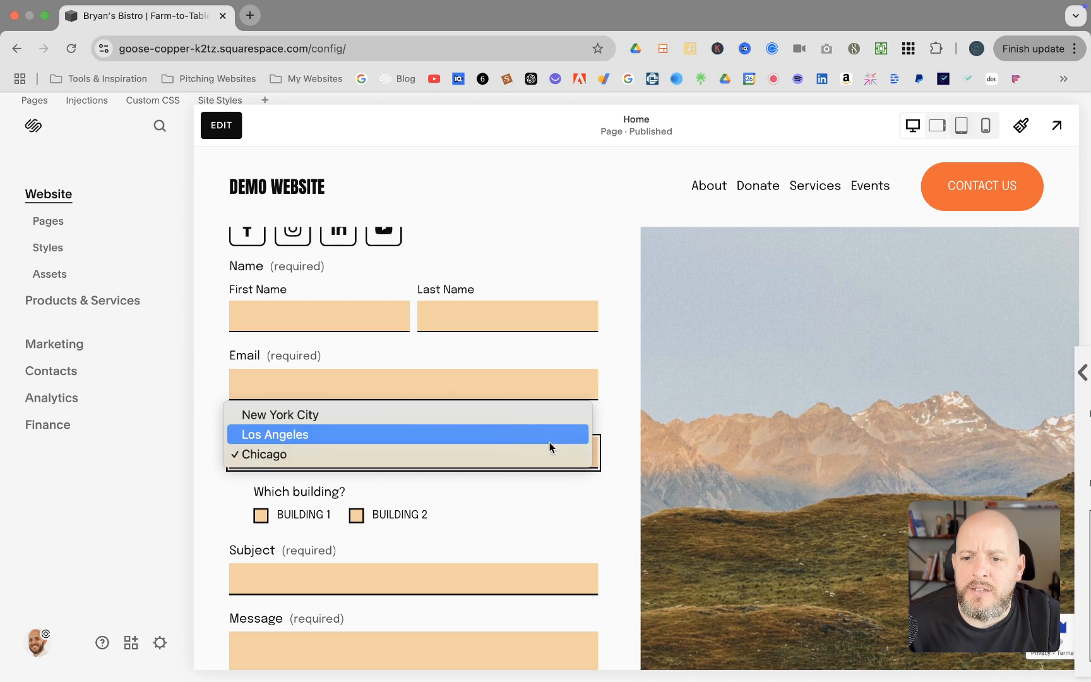
{"action": "left_click", "coordinate": [446, 414]}
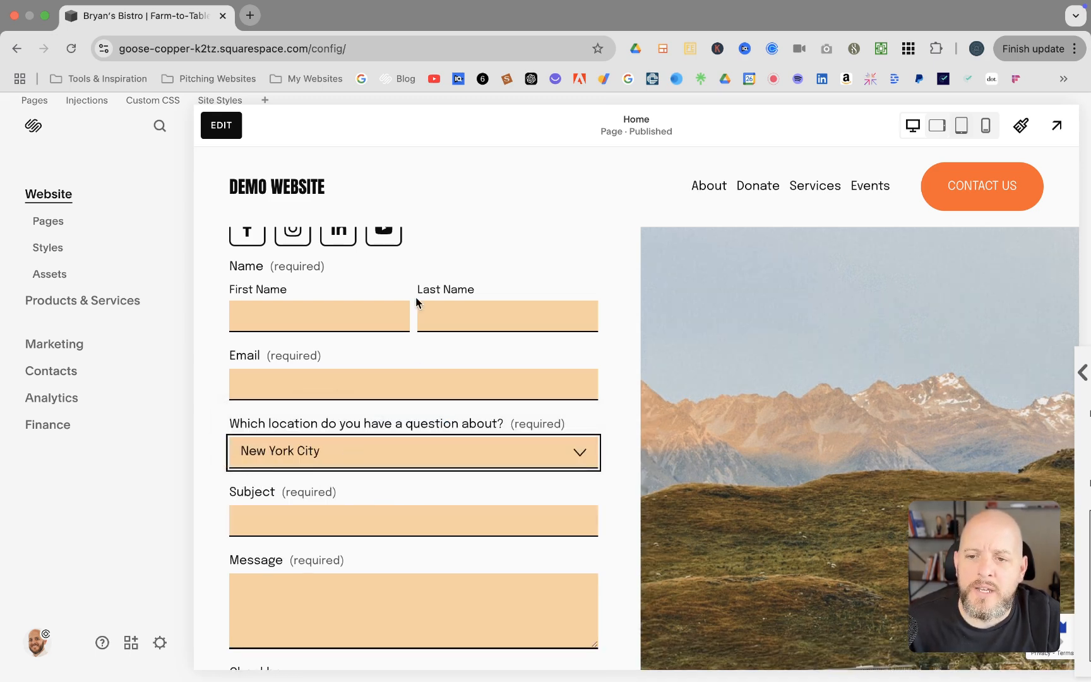
Select the contact form, open its field list and bring up the Checkbox field's settings
{"action": "scroll", "coordinate": [281, 436], "scroll_direction": "down", "scroll_amount": 1}
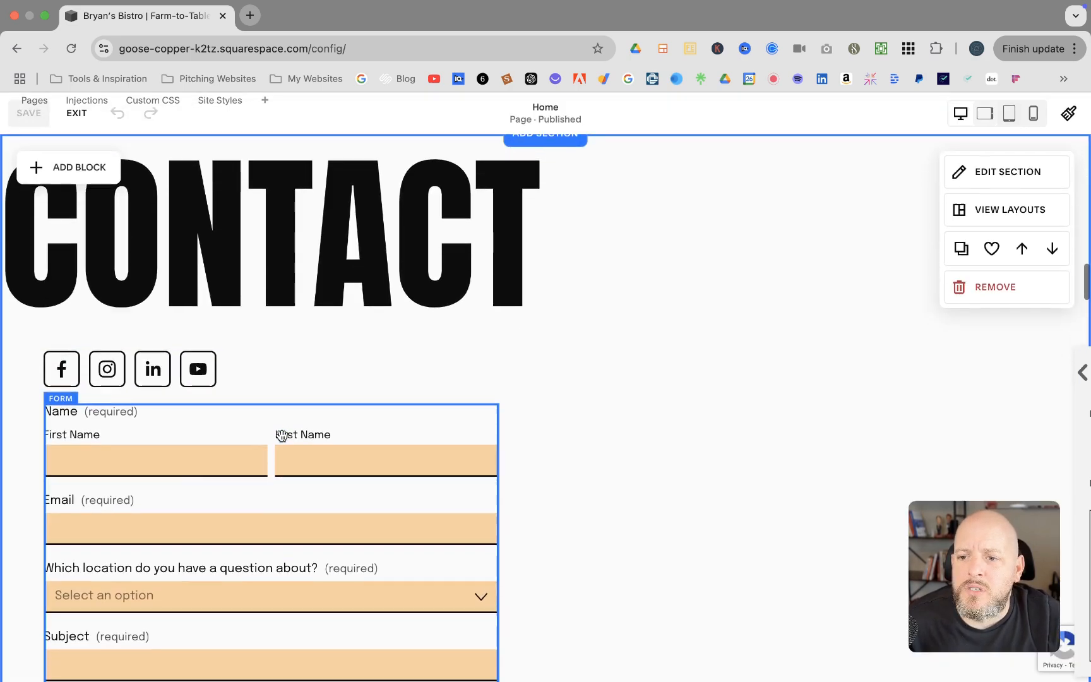
{"action": "left_click", "coordinate": [199, 465]}
{"action": "left_click", "coordinate": [60, 371]}
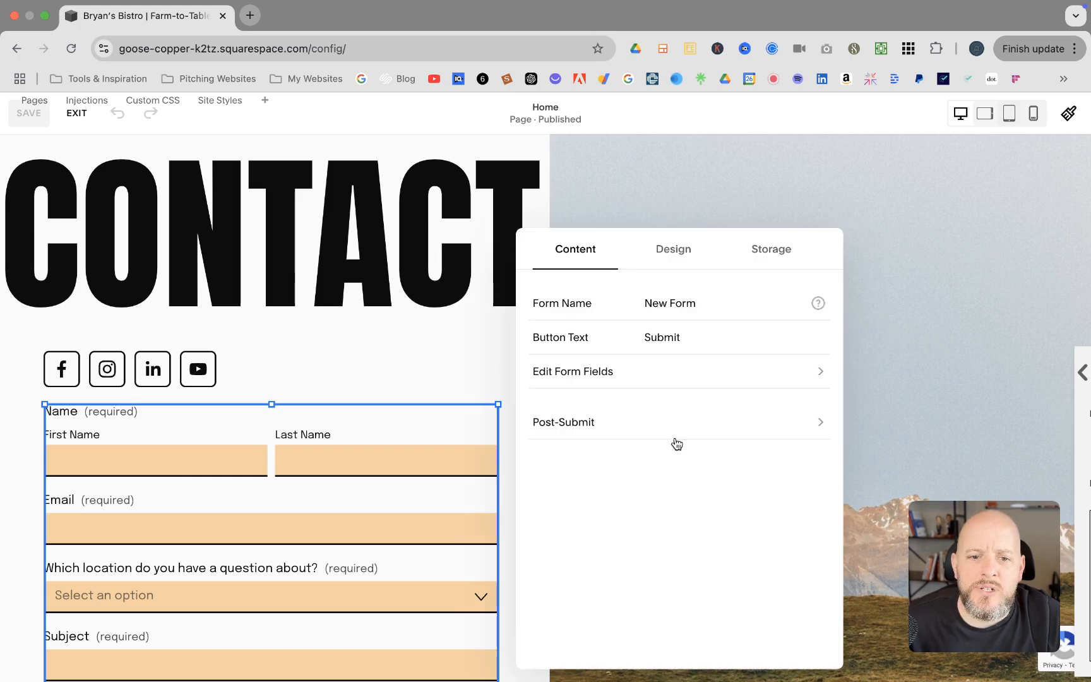
{"action": "left_click", "coordinate": [805, 377]}
{"action": "scroll", "coordinate": [667, 418], "scroll_direction": "down", "scroll_amount": 1}
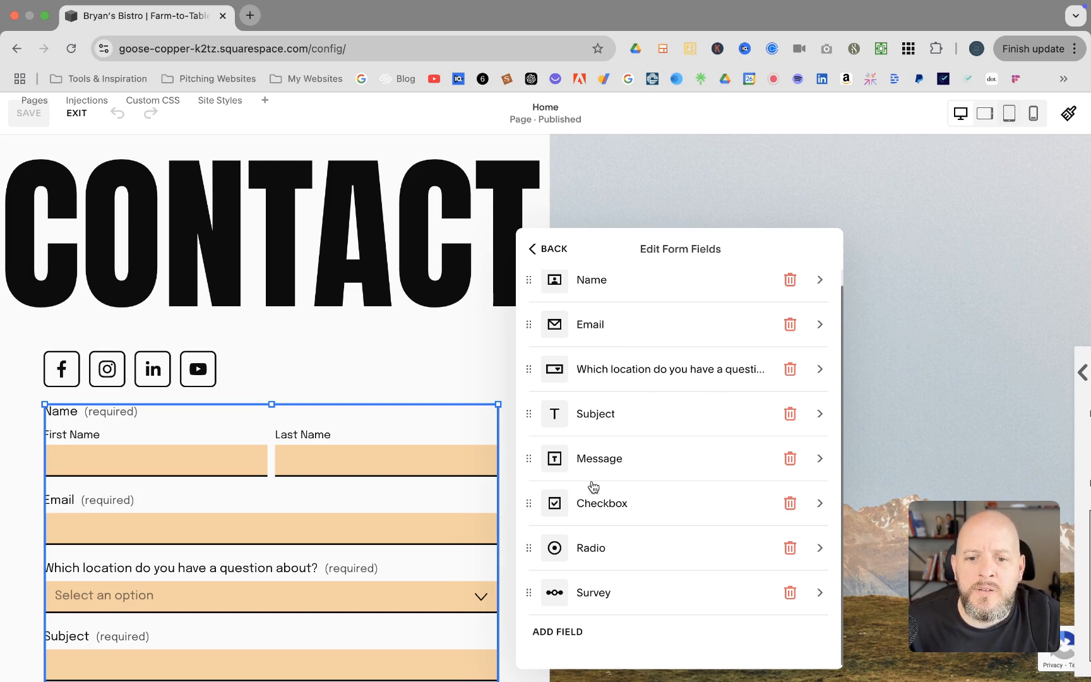
{"action": "left_click", "coordinate": [819, 505]}
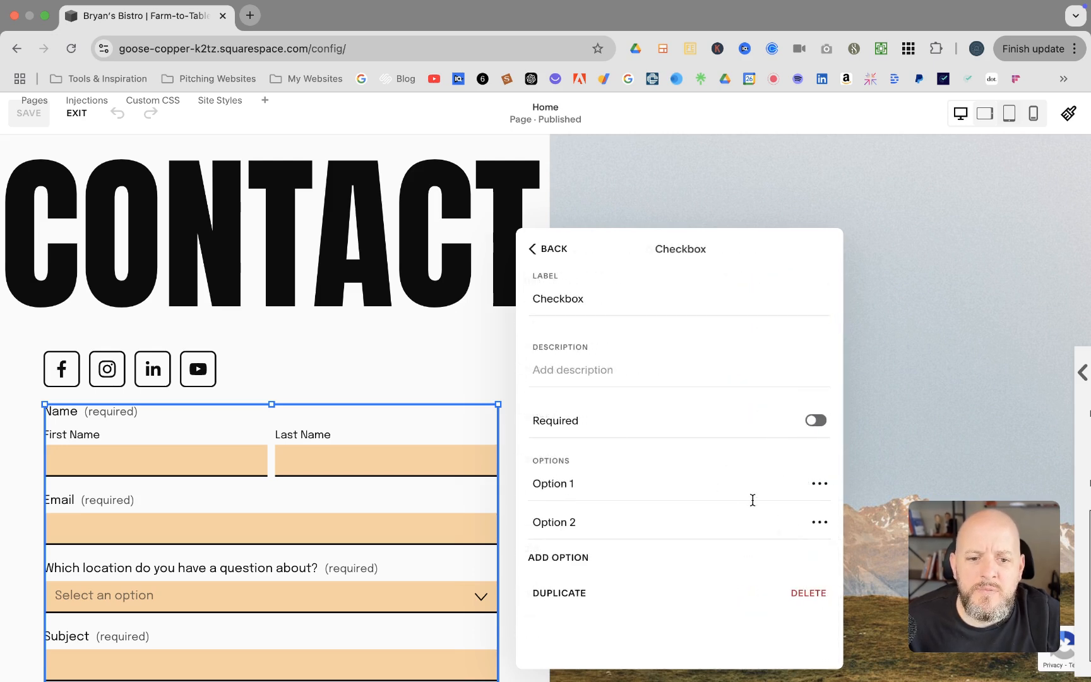
{"action": "left_click", "coordinate": [819, 484]}
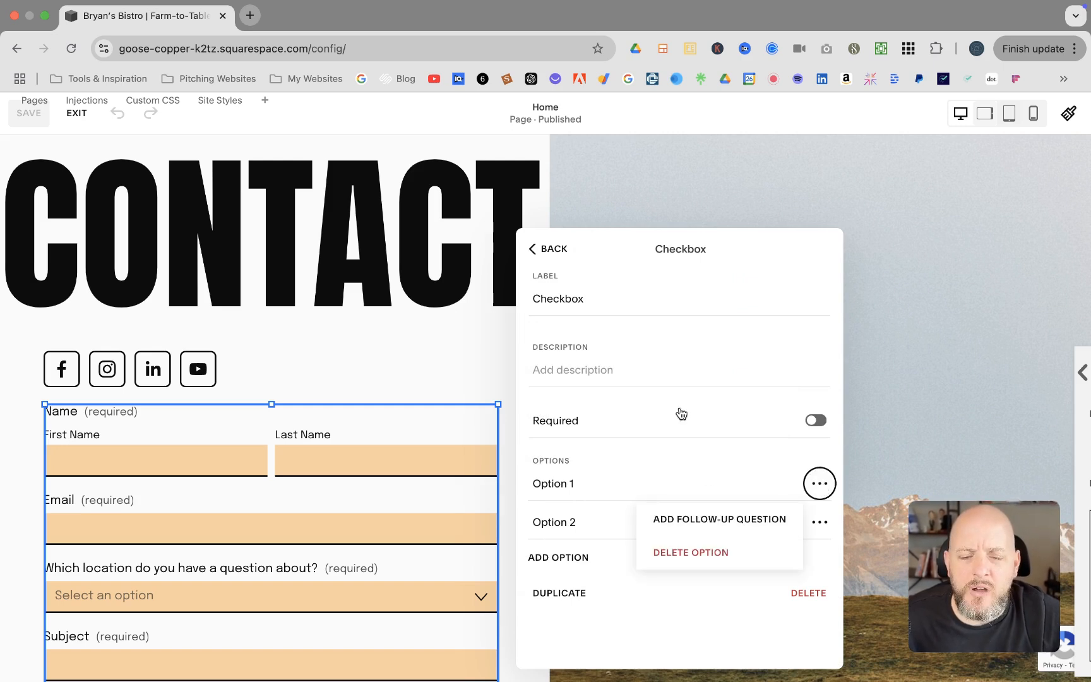
{"action": "left_click", "coordinate": [572, 248]}
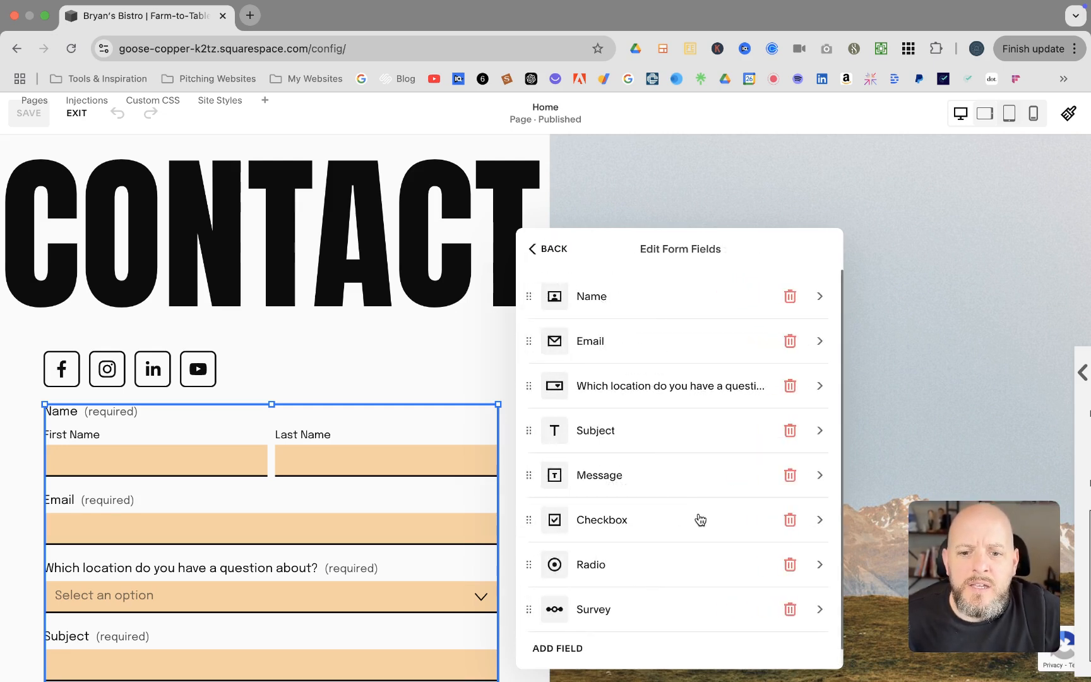
{"action": "left_click", "coordinate": [819, 563]}
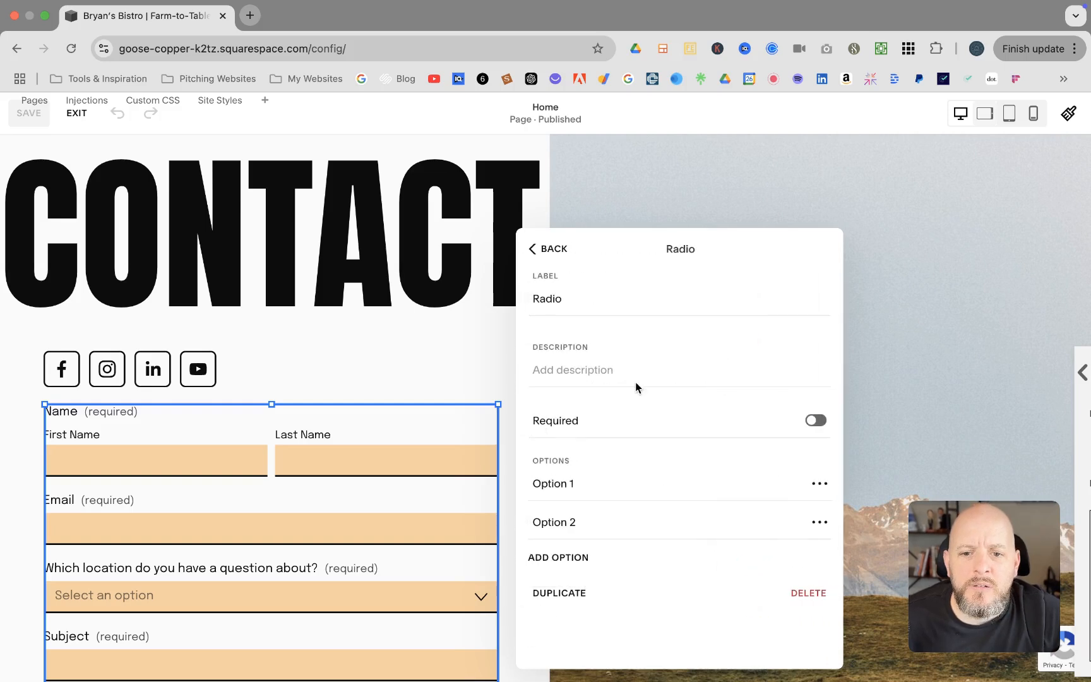
{"action": "left_click", "coordinate": [821, 485]}
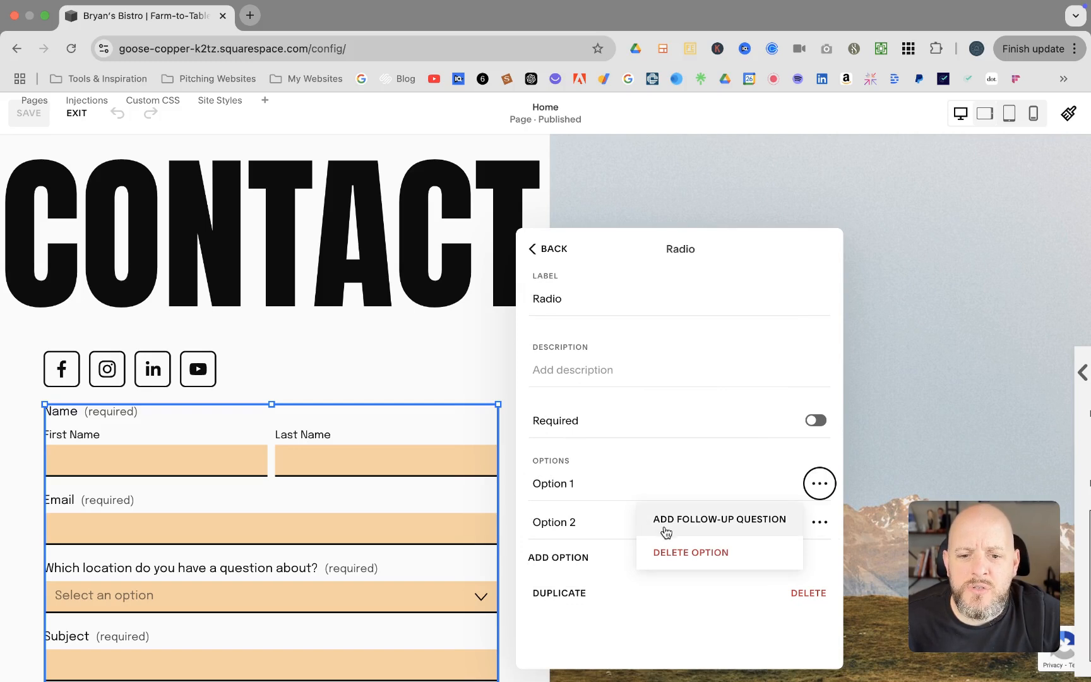
{"action": "left_click", "coordinate": [556, 250]}
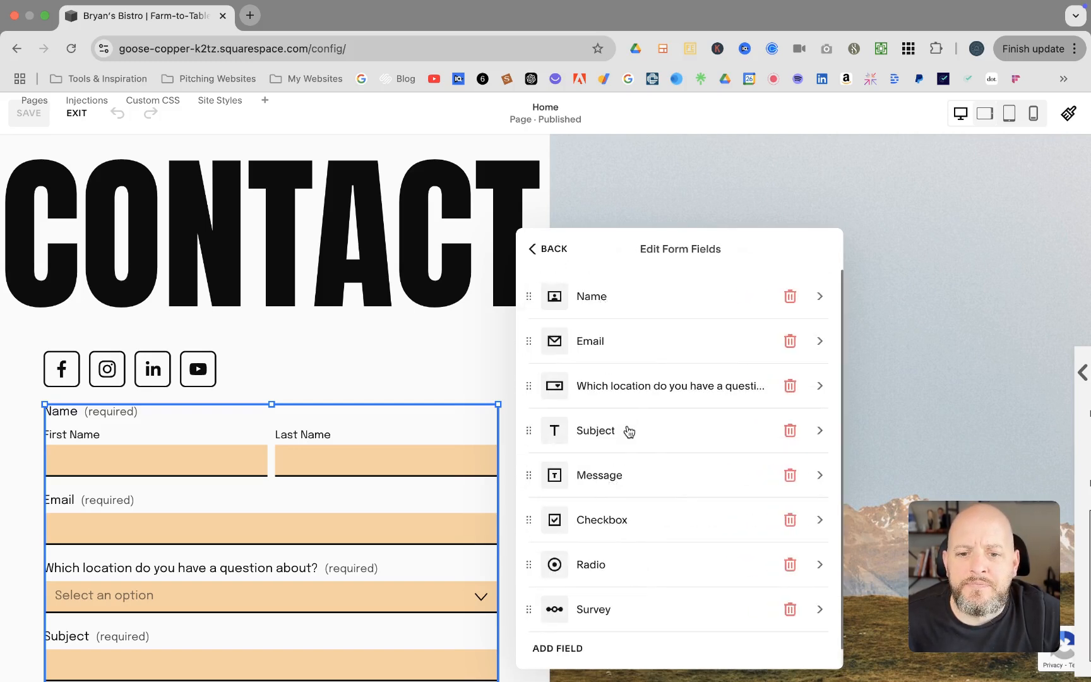
{"action": "scroll", "coordinate": [680, 497], "scroll_direction": "down", "scroll_amount": 1}
{"action": "left_click", "coordinate": [816, 590]}
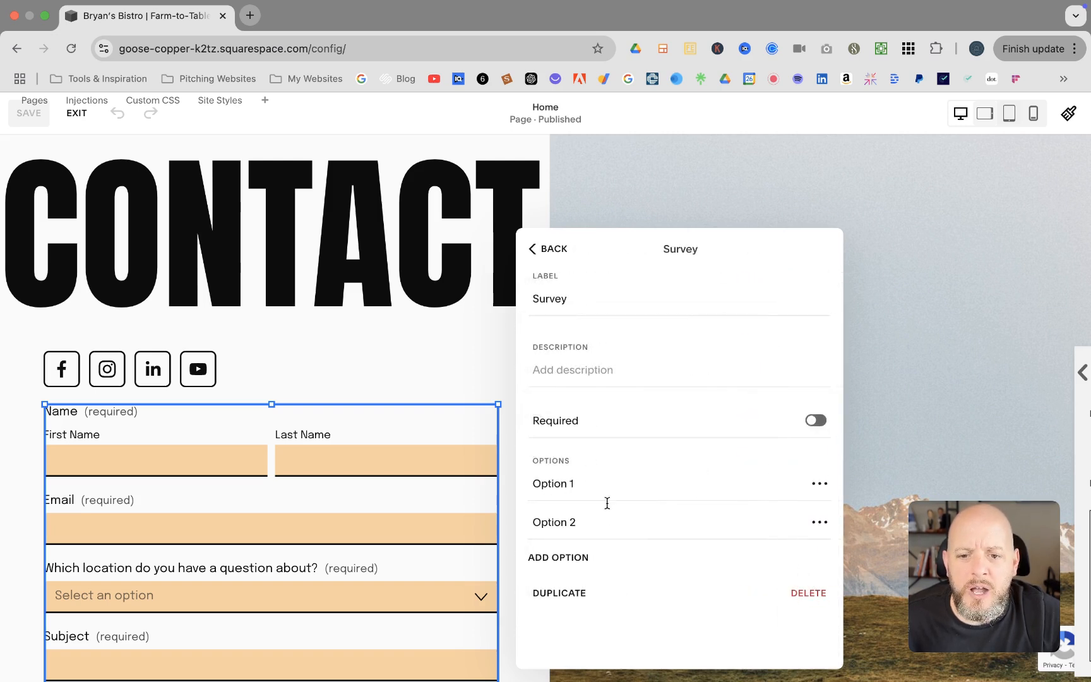
{"action": "left_click", "coordinate": [819, 484]}
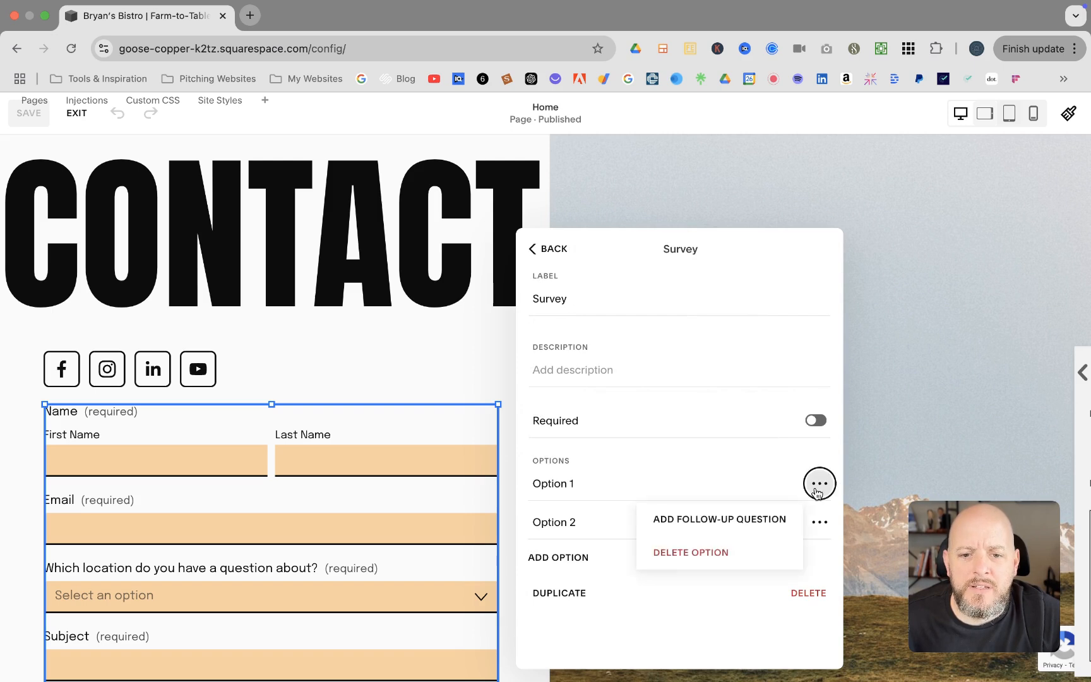
{"action": "left_click", "coordinate": [734, 522]}
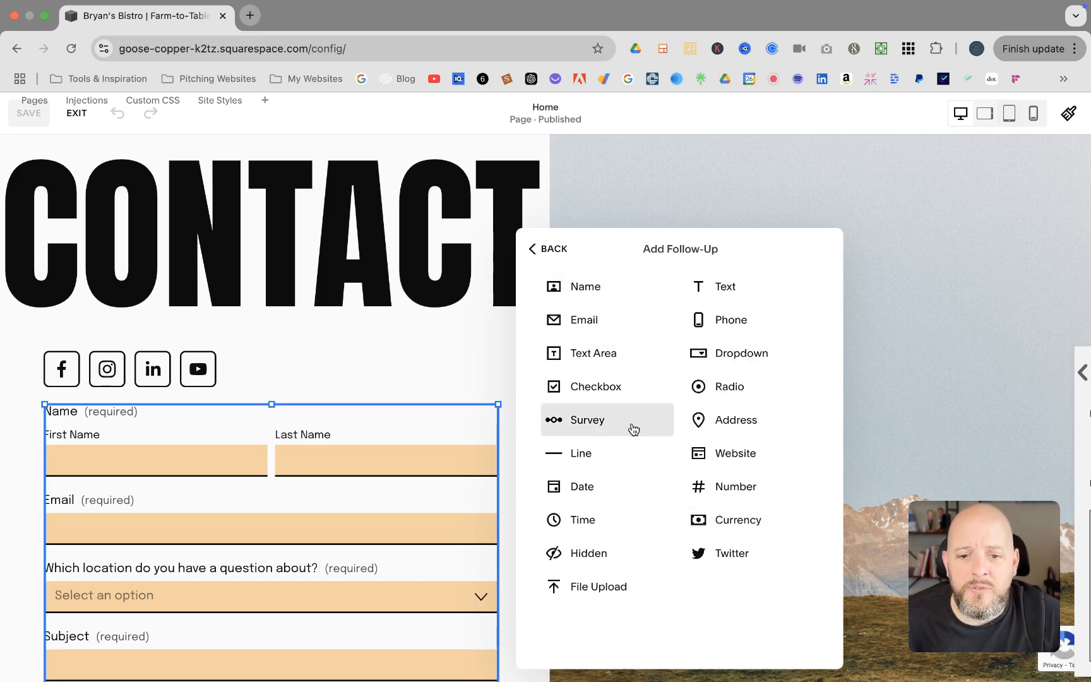
{"action": "left_click", "coordinate": [547, 252]}
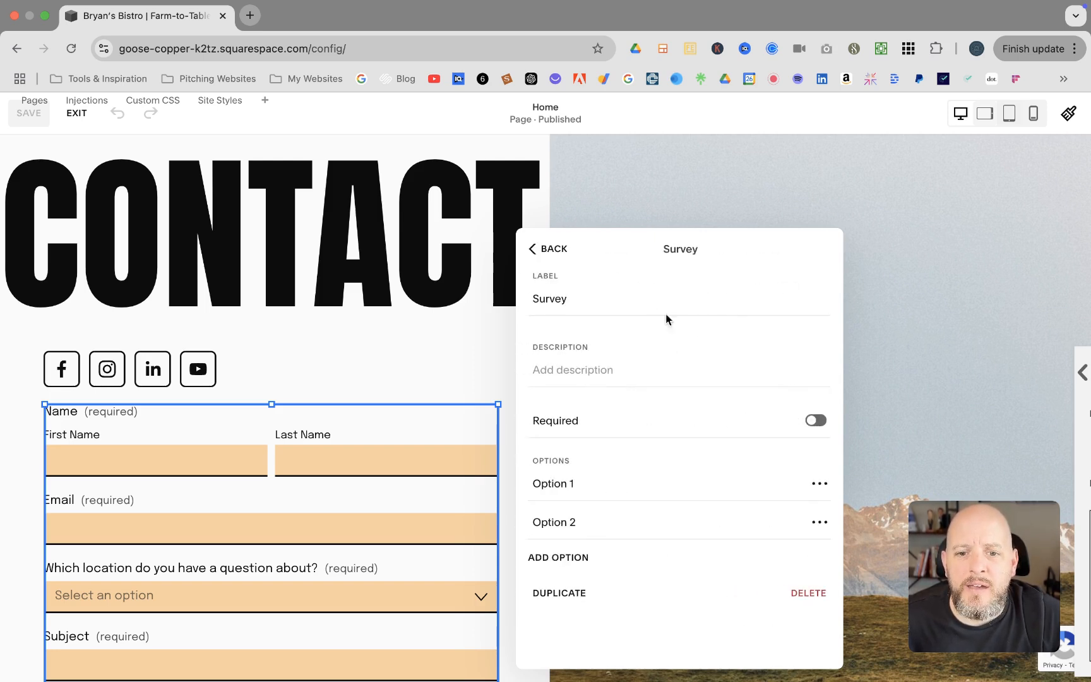
{"action": "left_click", "coordinate": [564, 256]}
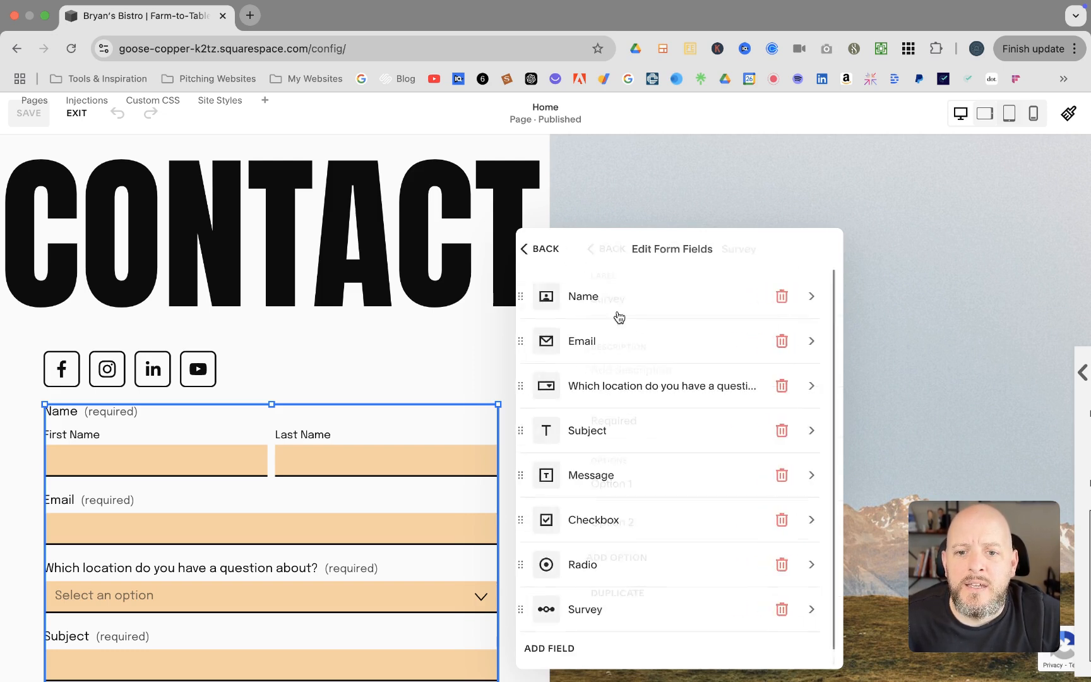
{"action": "scroll", "coordinate": [641, 491], "scroll_direction": "down", "scroll_amount": 1}
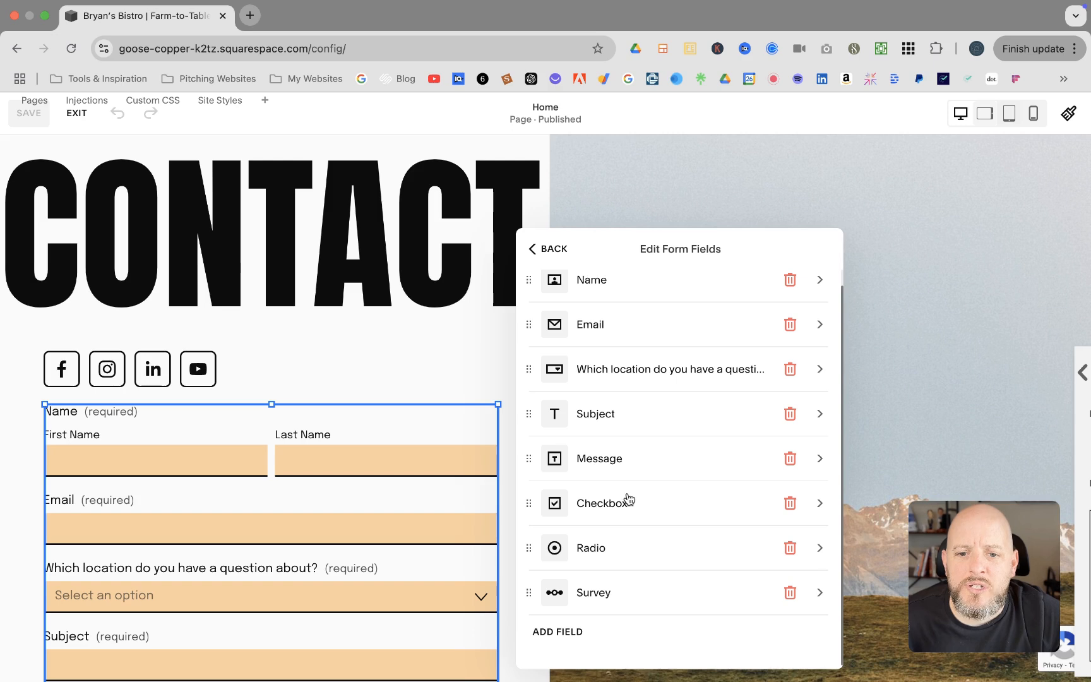